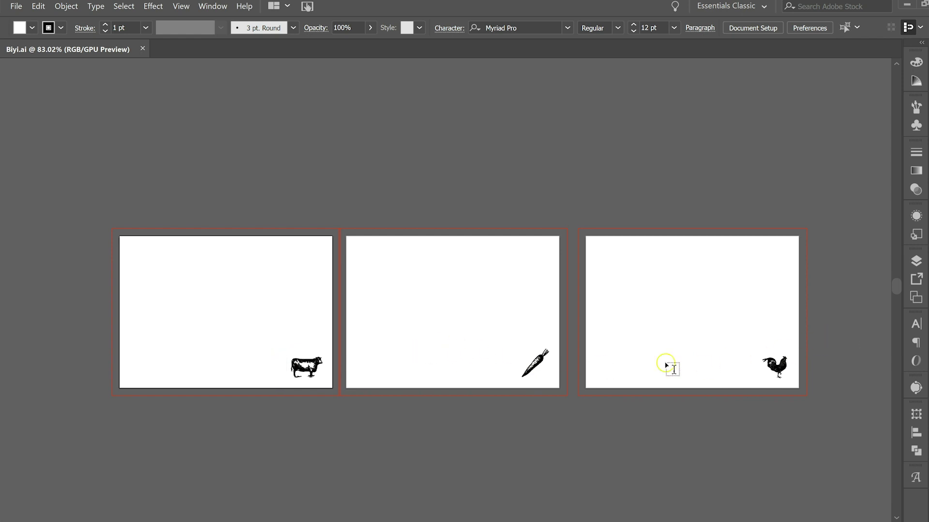
Scroll the Illustrator artboards and switch from the Selection tool to artboard editing
scroll(798, 377, "down", 2)
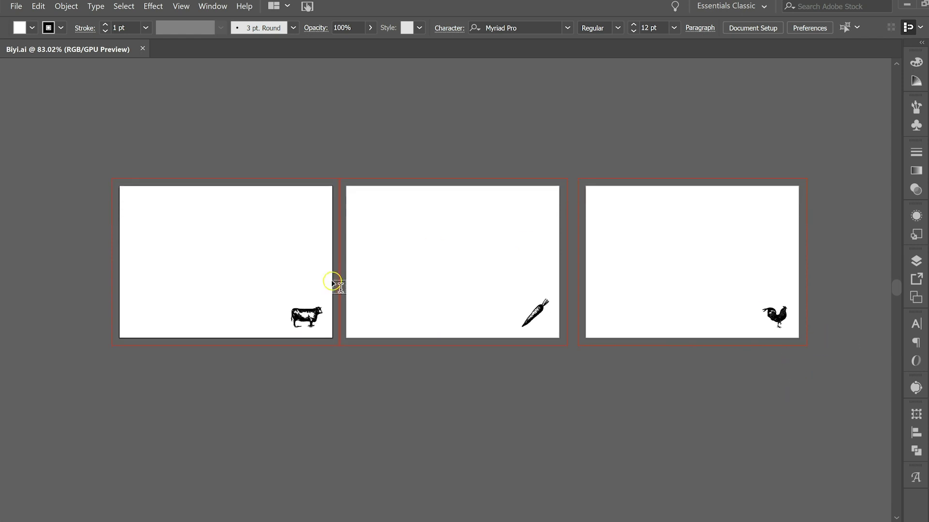
left_click(308, 318)
key("v")
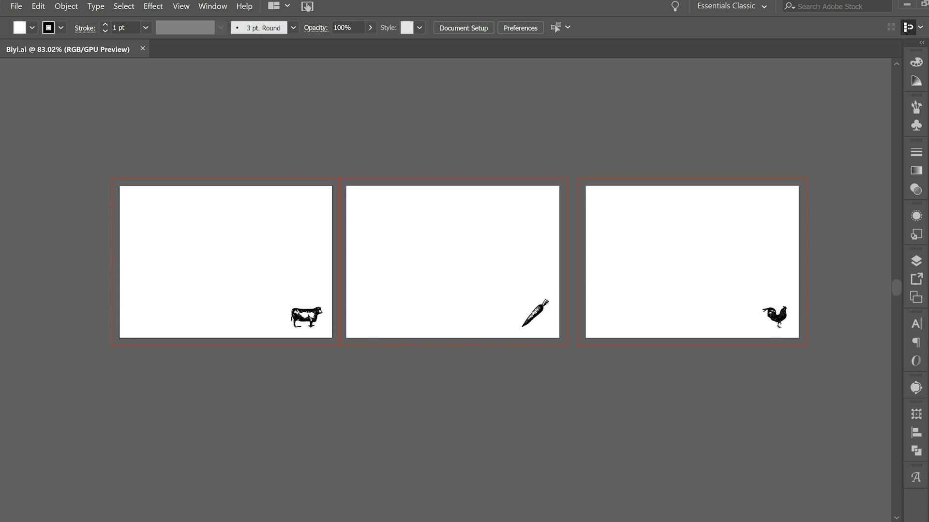
key("shift+o")
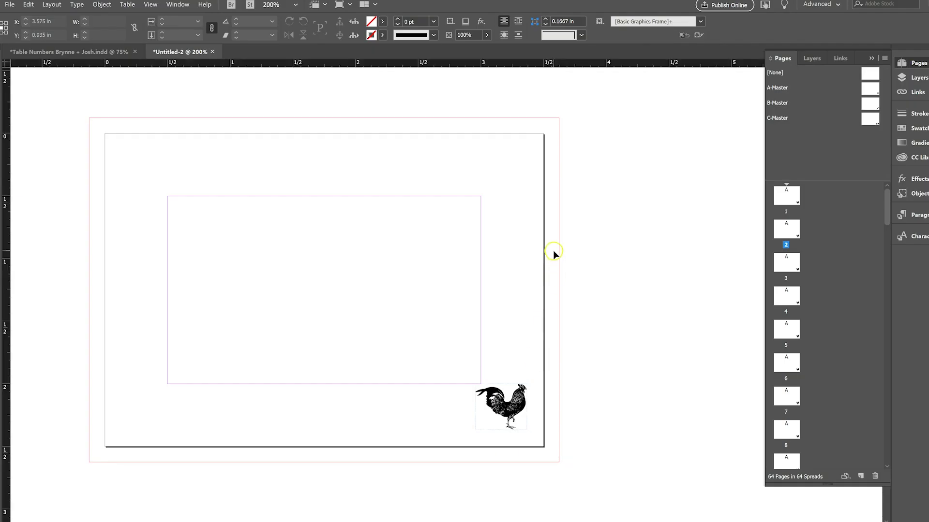
Create a 1-page InDesign document in inches, 3.5 in wide by 2.5 in tall
left_click(14, 6)
mouse_move(29, 16)
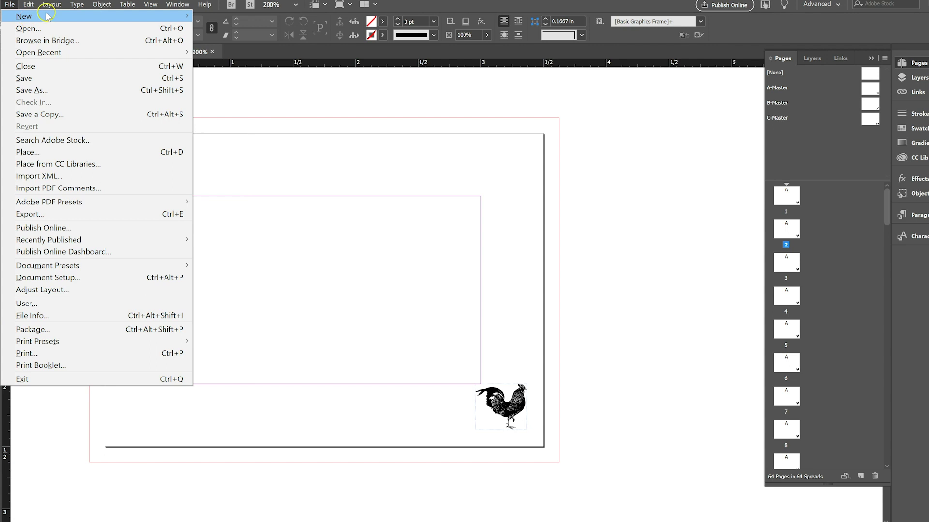
left_click(199, 17)
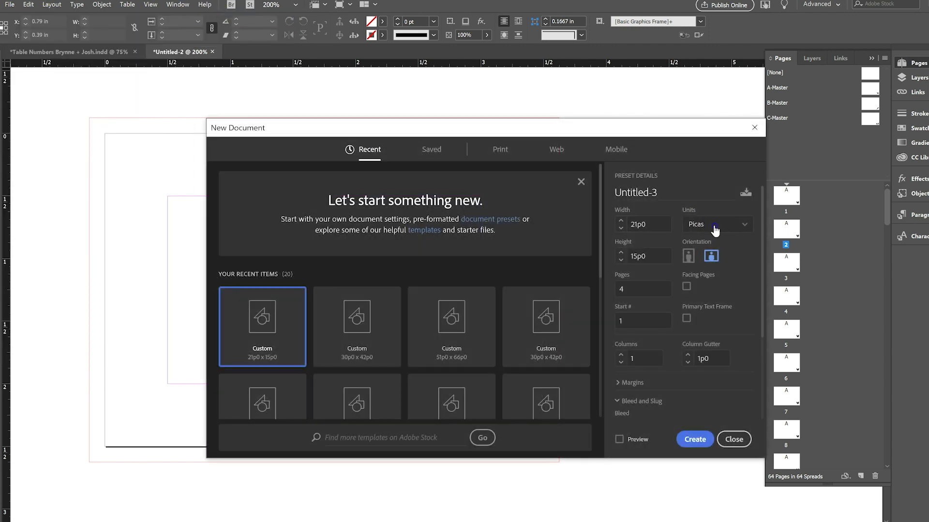
left_click(715, 230)
left_click(711, 274)
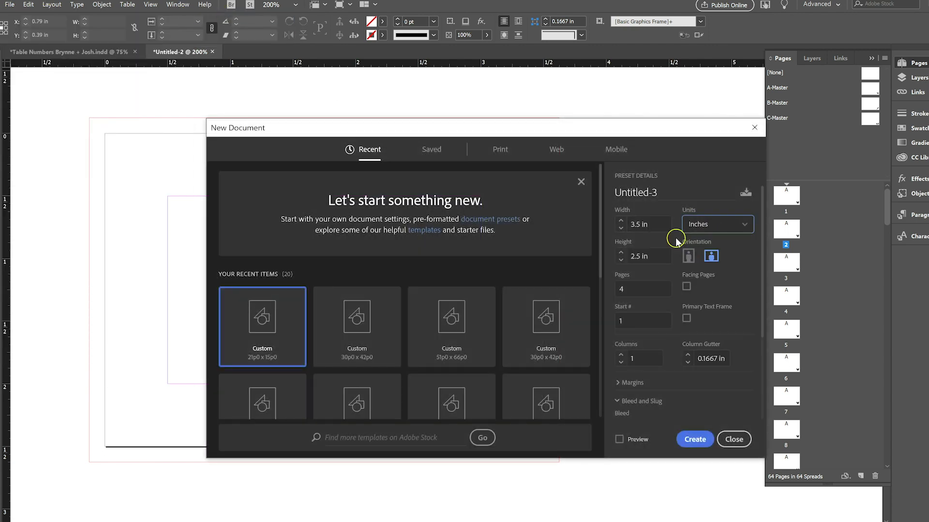
left_click(656, 224)
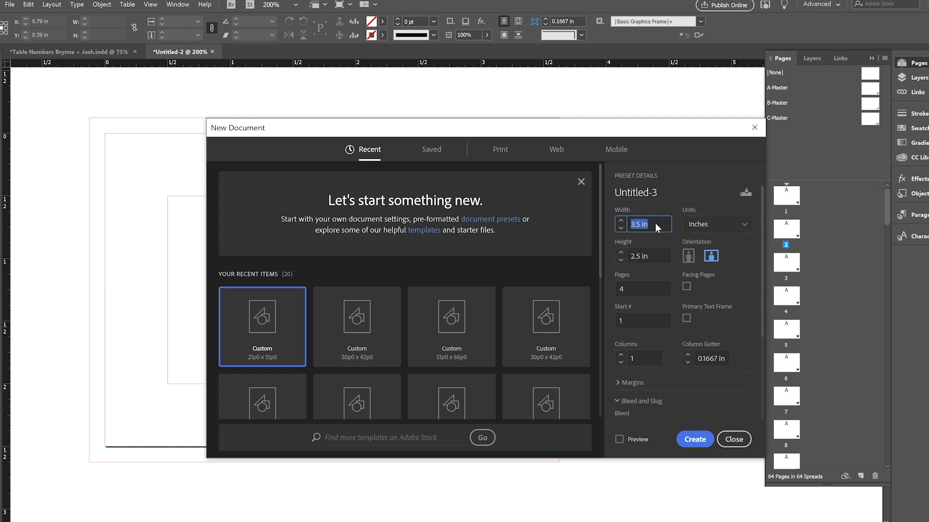
left_click(657, 259)
left_click(630, 289)
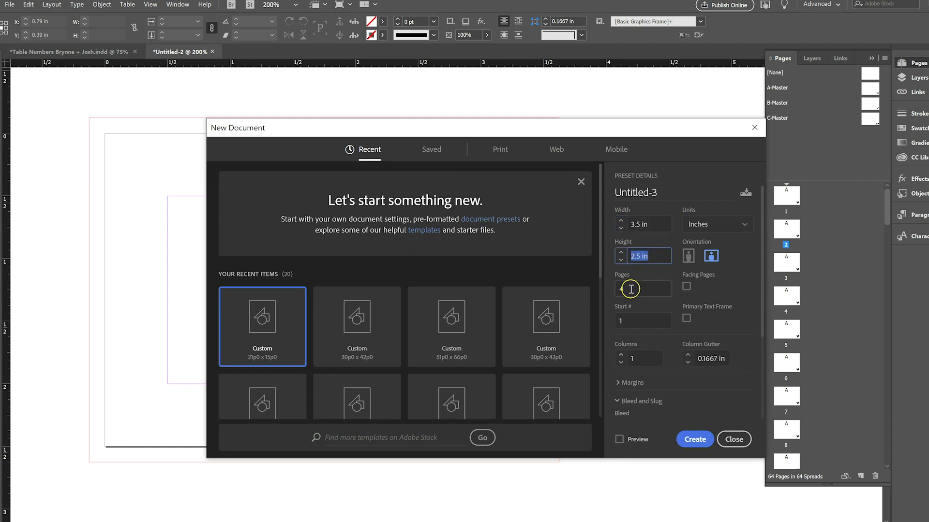
type("1")
left_click(671, 297)
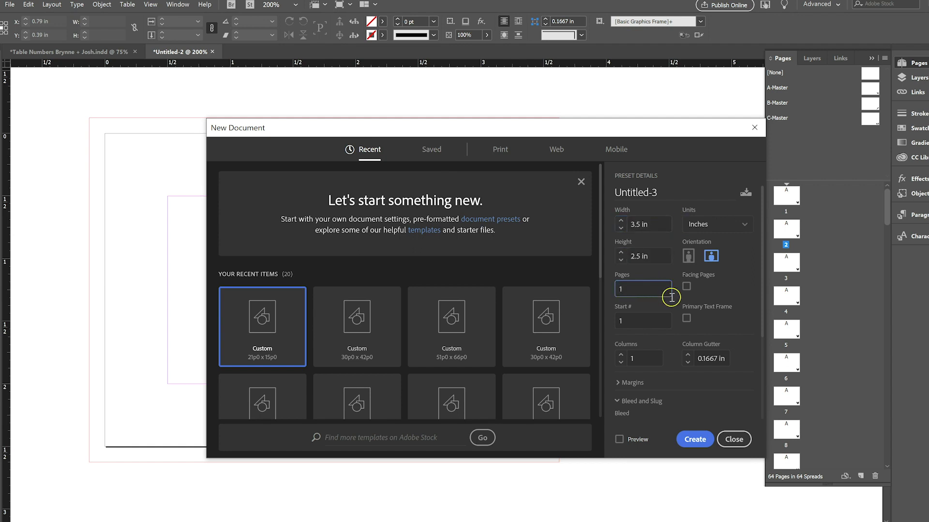
left_click(643, 326)
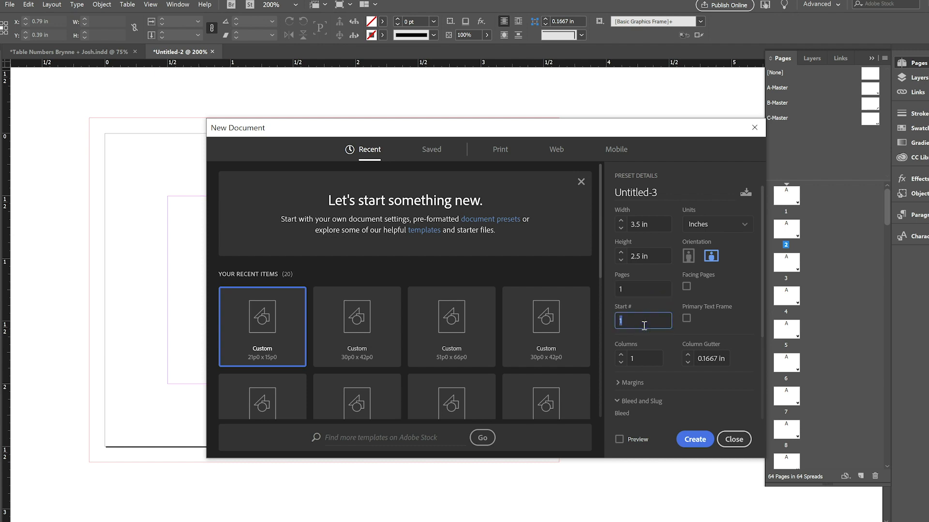
scroll(639, 373, "down", 3)
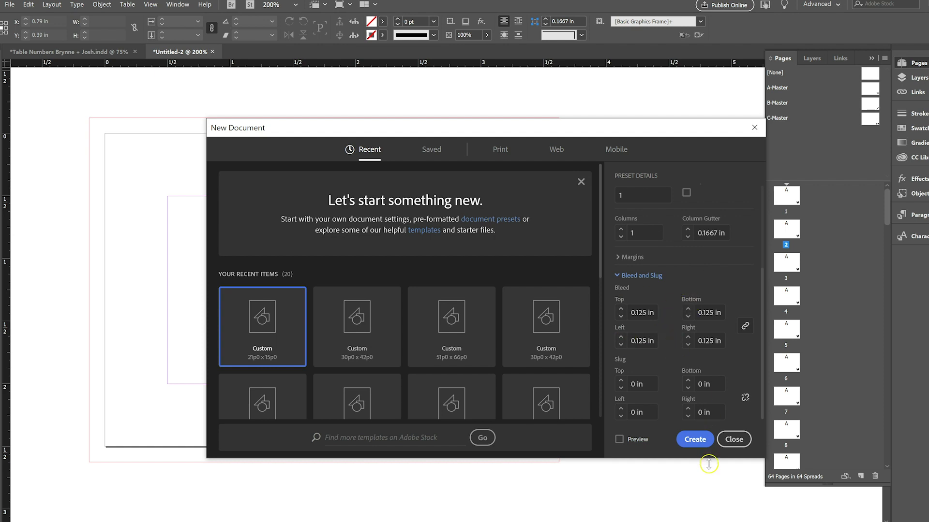
left_click(695, 437)
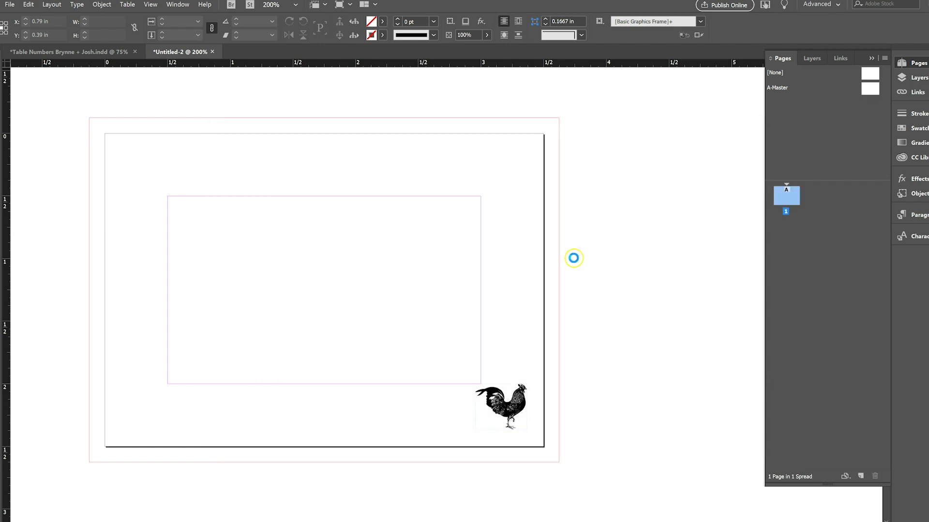
Open A-Master and place the Biyi Cow image from recent files onto it
left_click(872, 92)
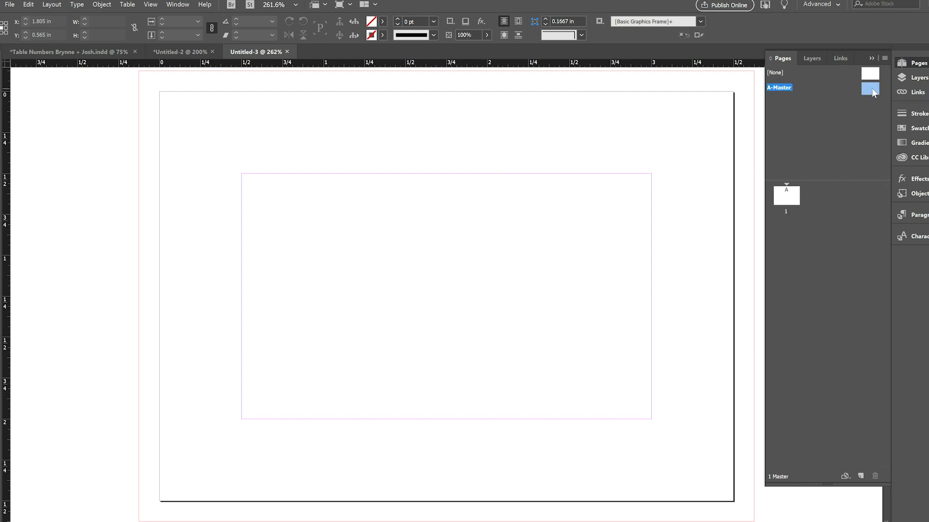
left_click(9, 4)
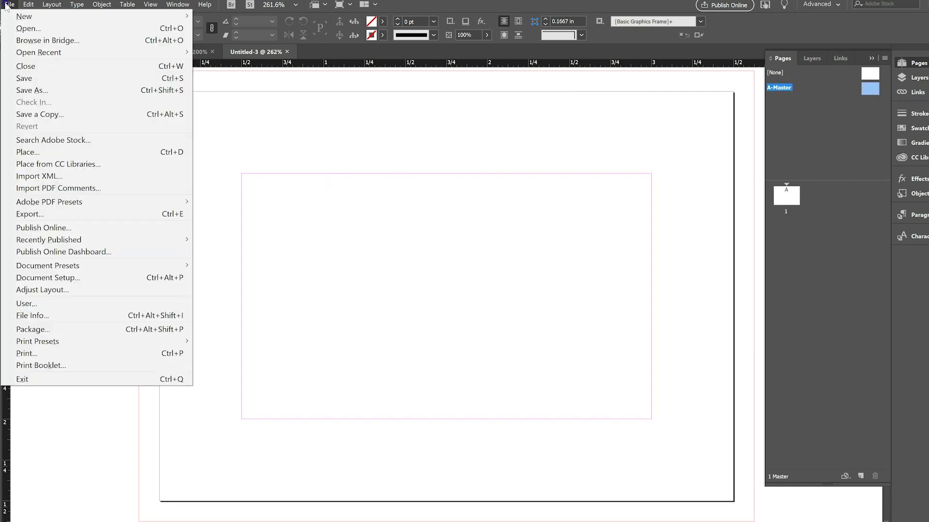
left_click(100, 152)
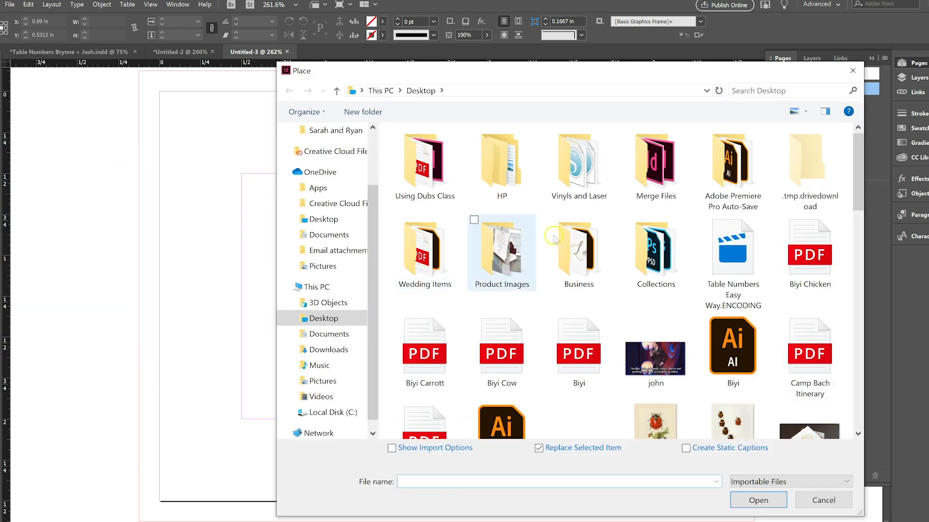
left_click(324, 143)
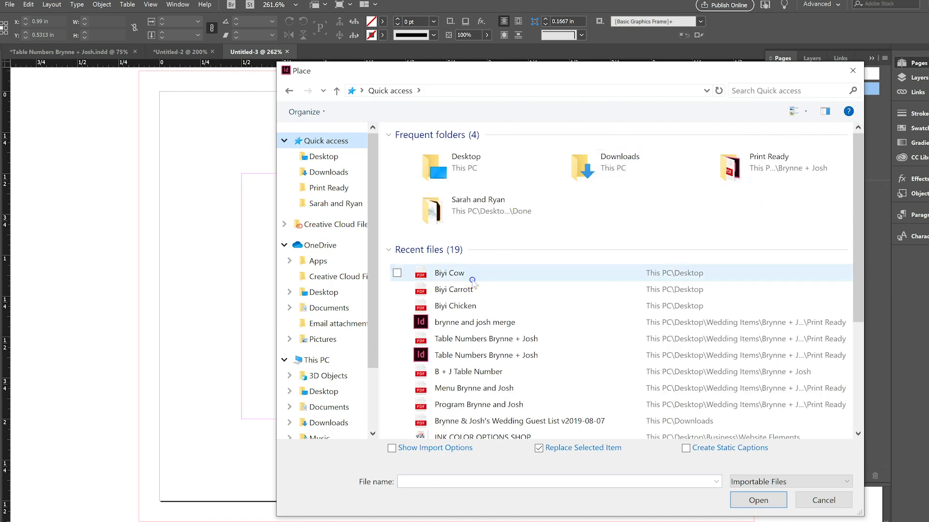
double_click(472, 279)
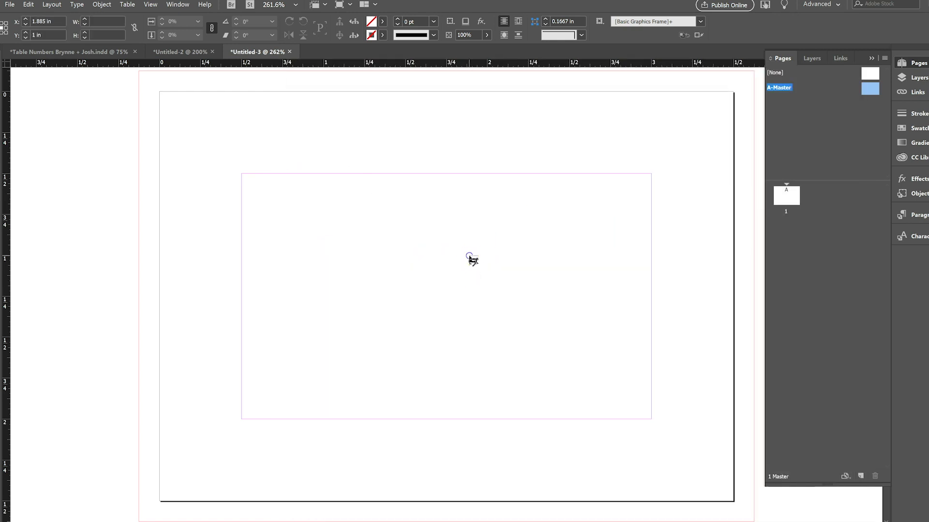
left_click(469, 256)
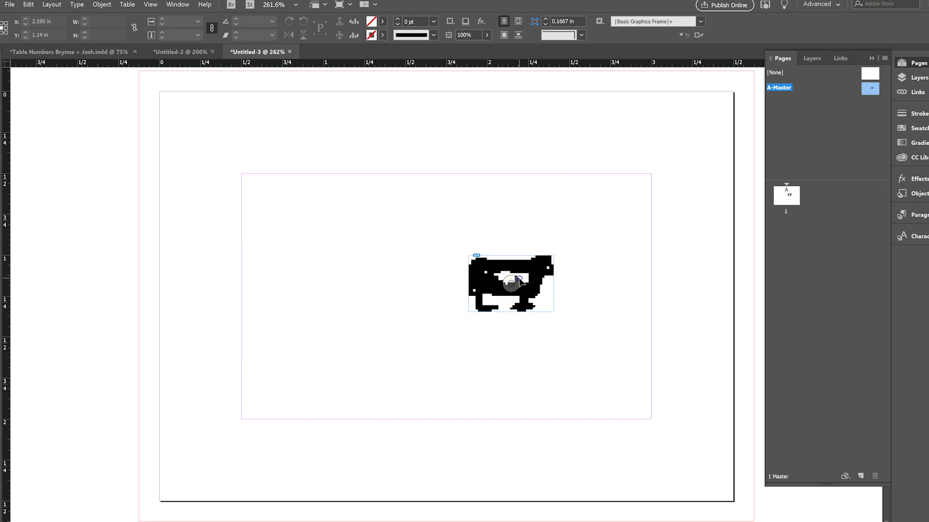
Set Display Performance to High Quality Display so the cow renders sharply
left_click(149, 5)
mouse_move(338, 169)
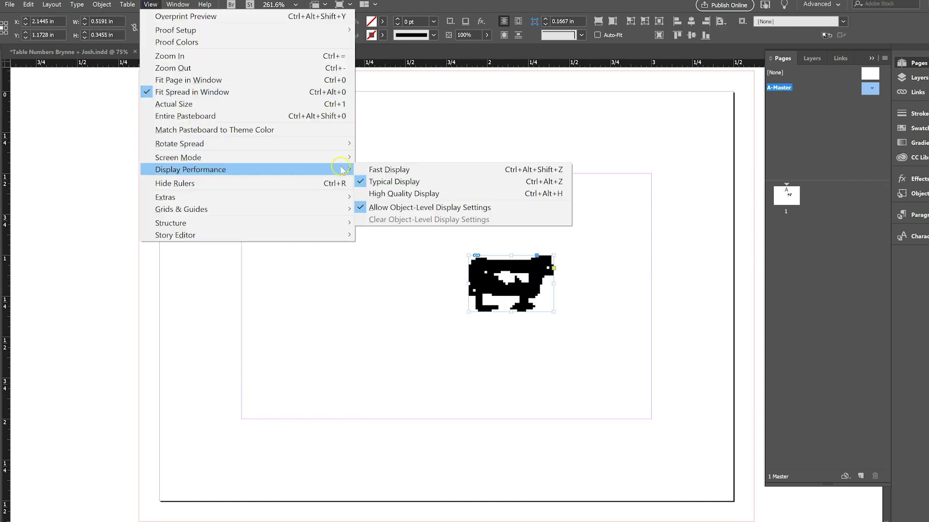
left_click(389, 195)
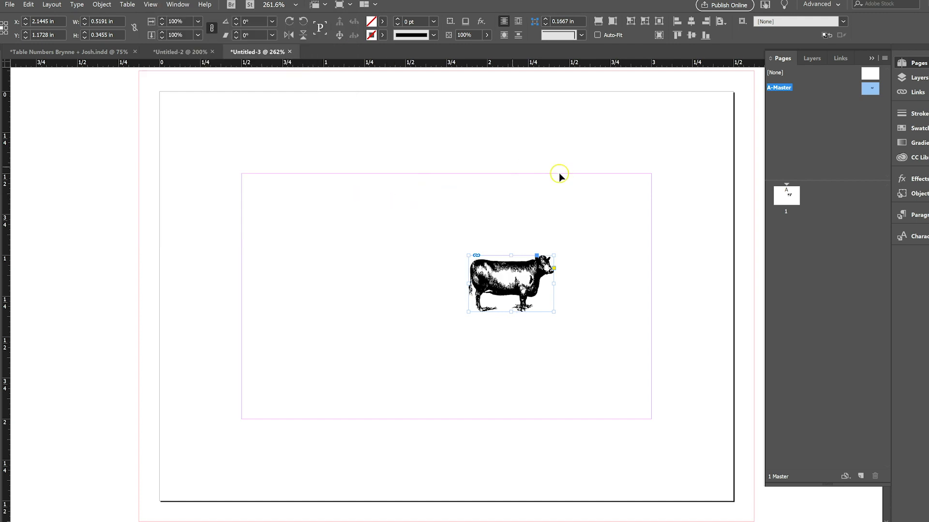
Move the cow to the card's lower-right corner and apply A-Master to page 1
left_click(612, 264)
scroll(612, 263, "right", 3)
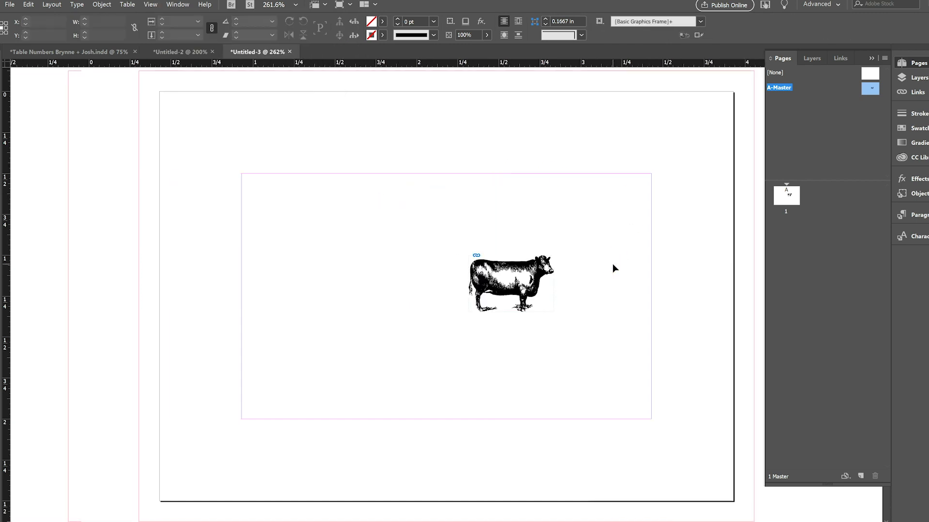
scroll(612, 264, "left", 2)
scroll(613, 264, "right", 4)
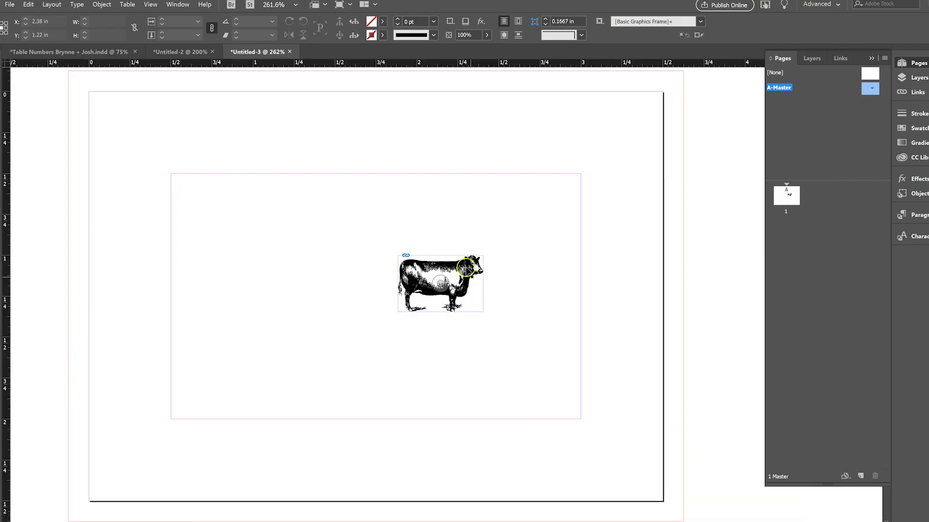
left_click_drag(465, 266, 623, 431)
left_click(622, 379)
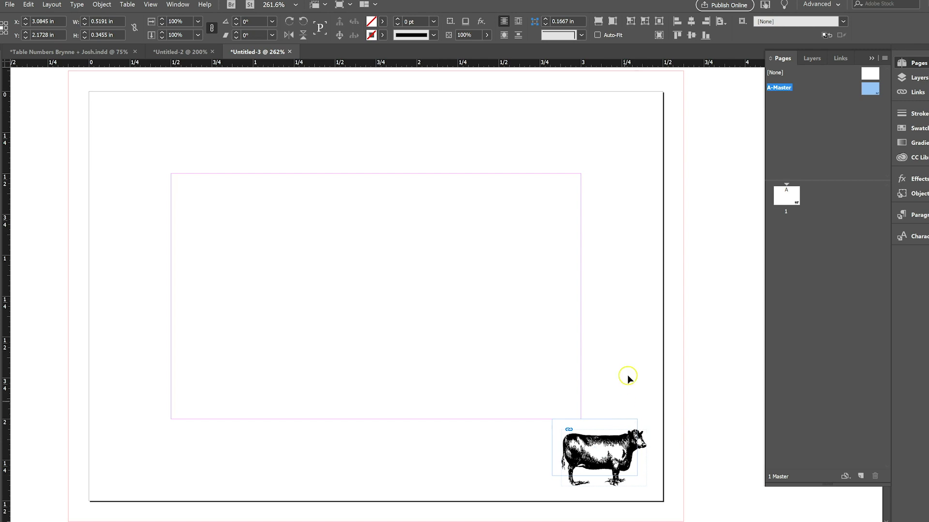
left_click(627, 365)
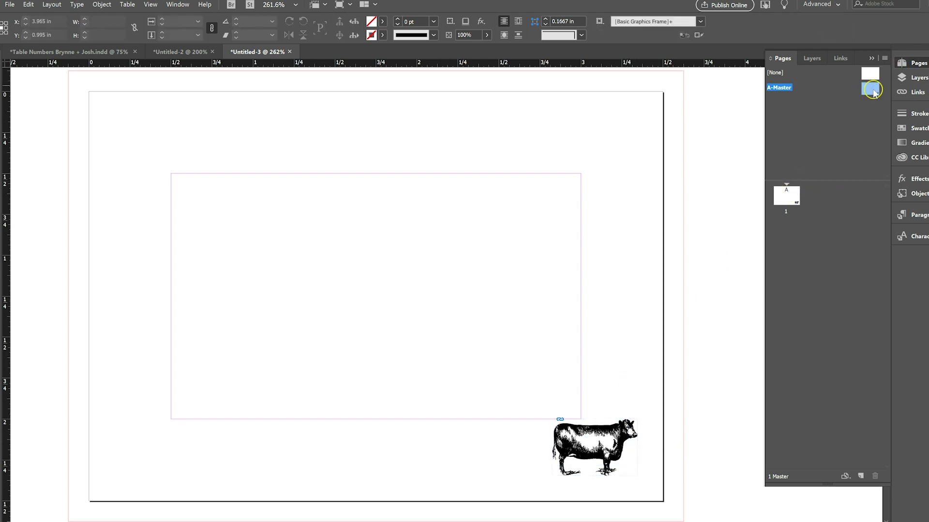
left_click_drag(873, 97, 786, 198)
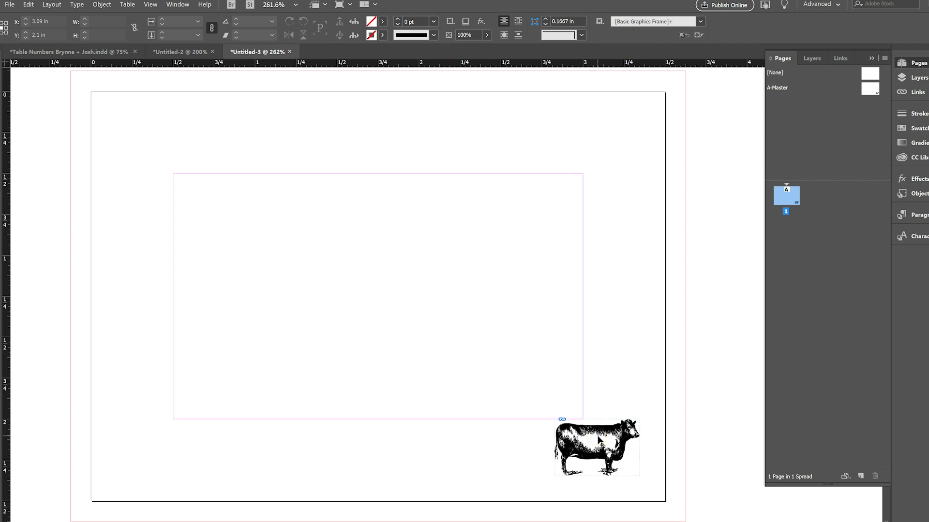
Duplicate page 1 to add a second cow page based on A-Master
right_click(787, 196)
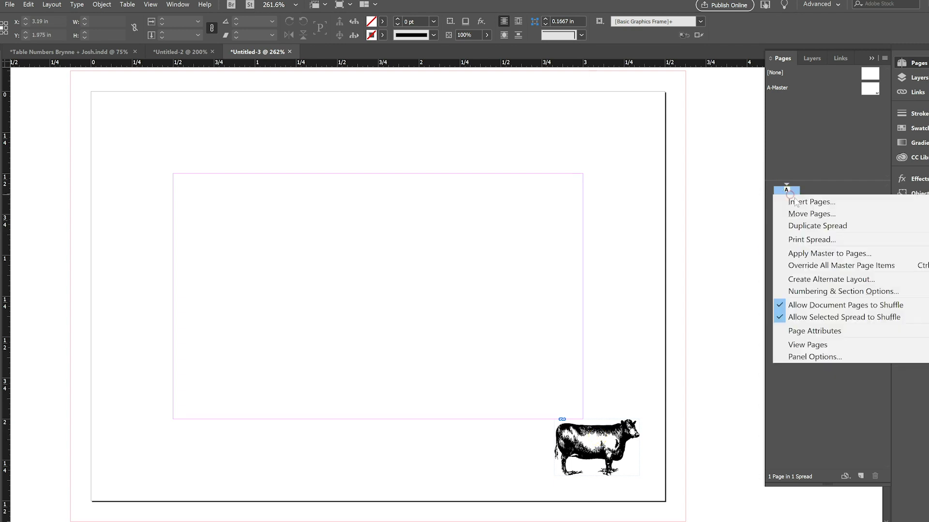
left_click(829, 225)
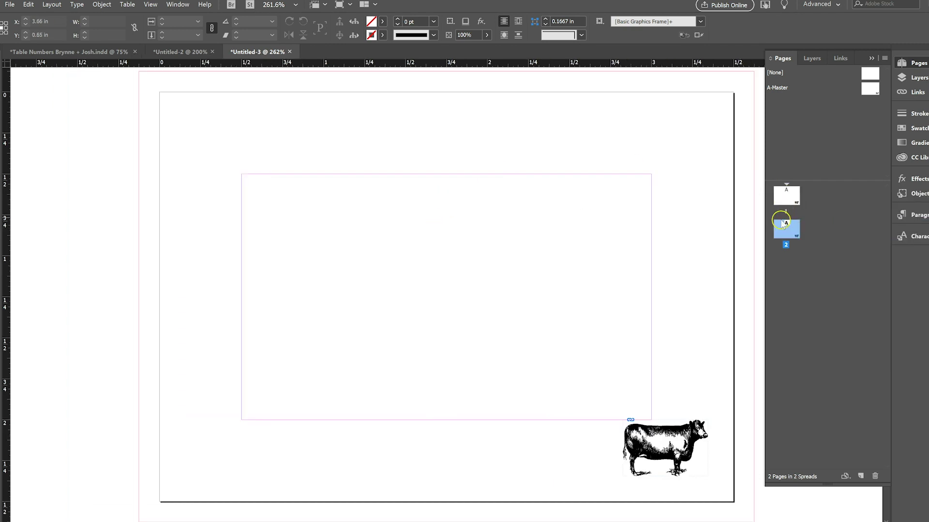
scroll(667, 401, "down", 10)
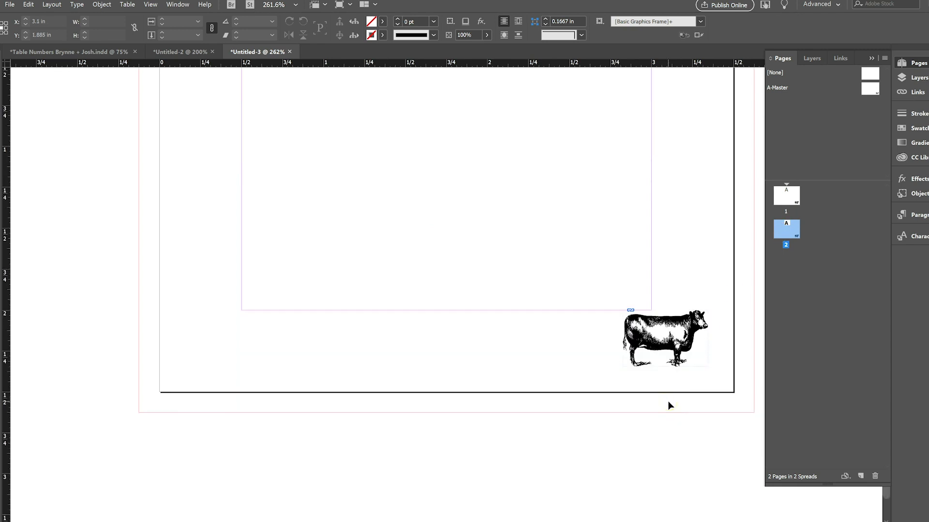
Check the cow on pages 1 and 2, then return to the A-Master spread
left_click(869, 87)
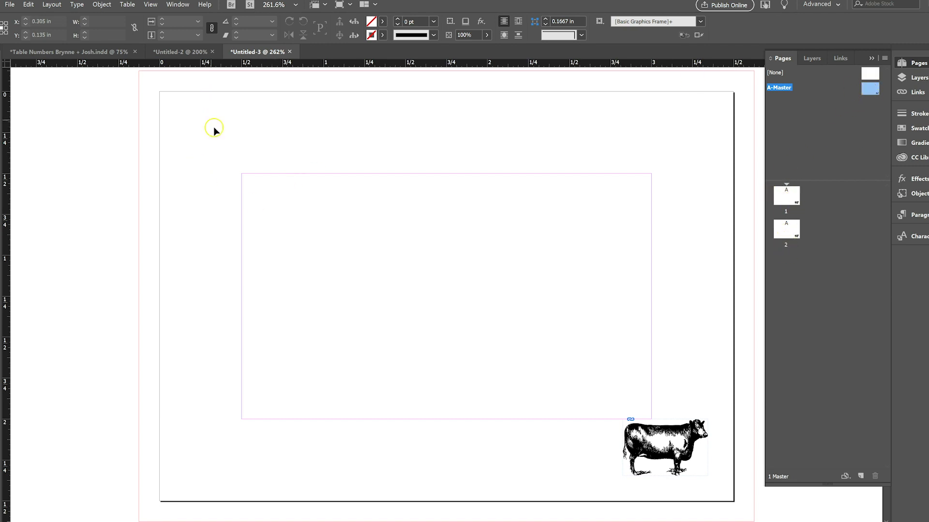
left_click(786, 201)
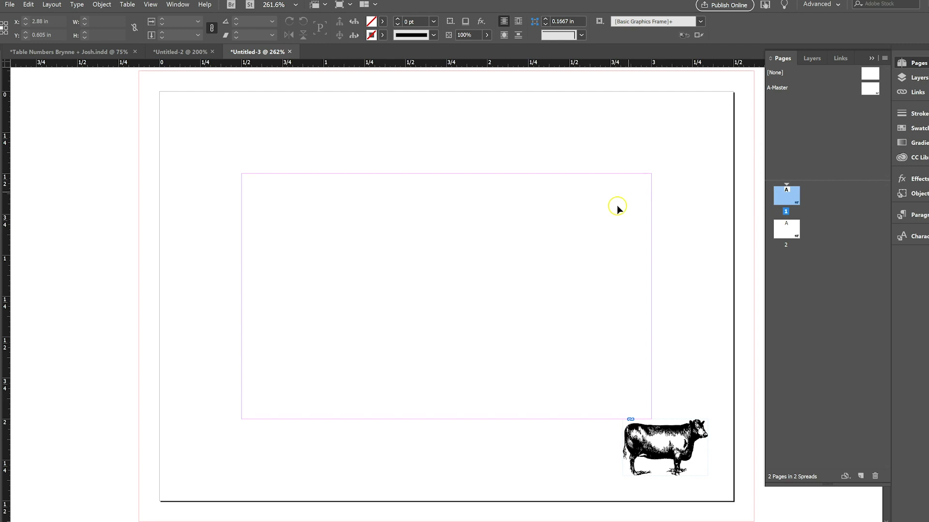
left_click(797, 207)
double_click(789, 226)
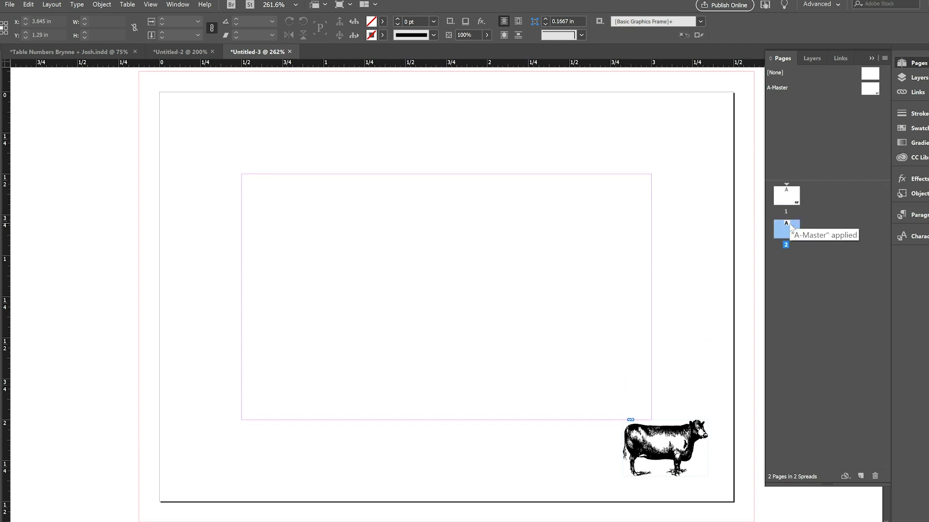
double_click(871, 92)
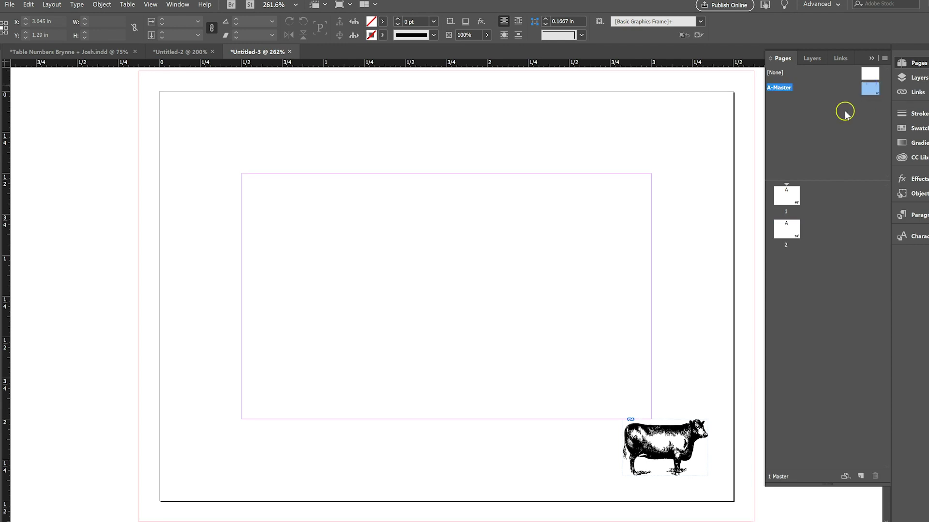
left_click(784, 199)
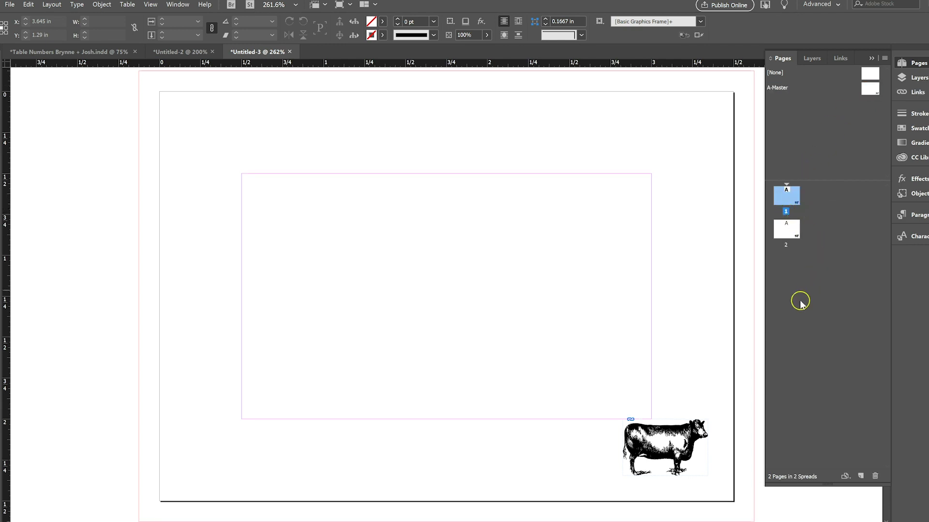
double_click(789, 233)
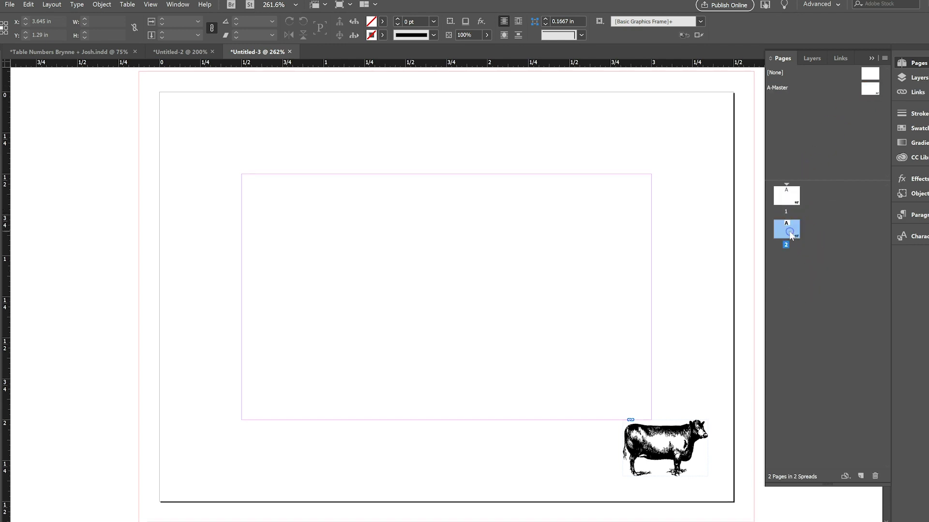
double_click(854, 87)
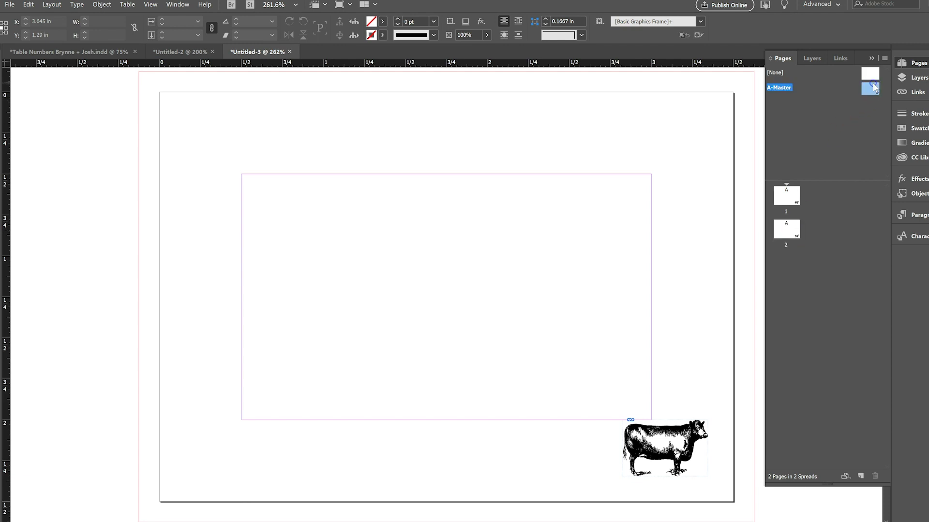
Create a new B-Master from the A-Master's page options
right_click(854, 87)
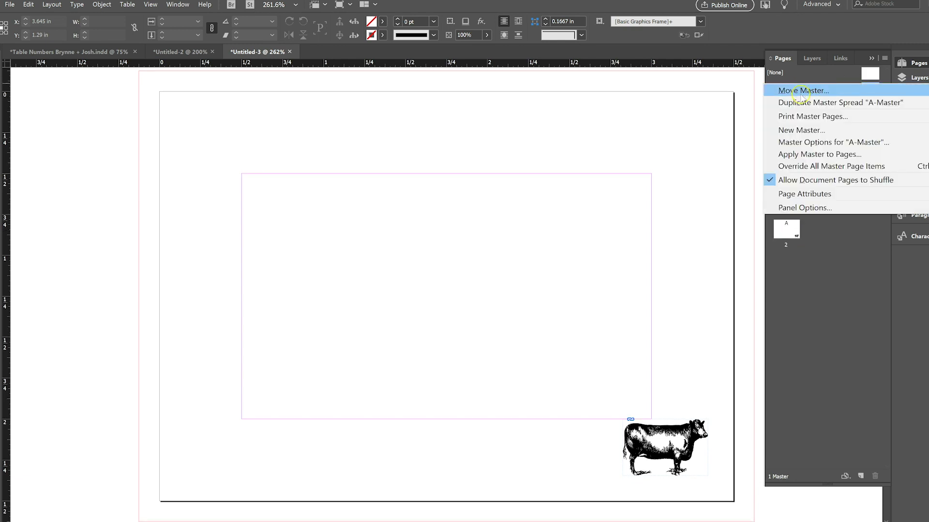
left_click(803, 130)
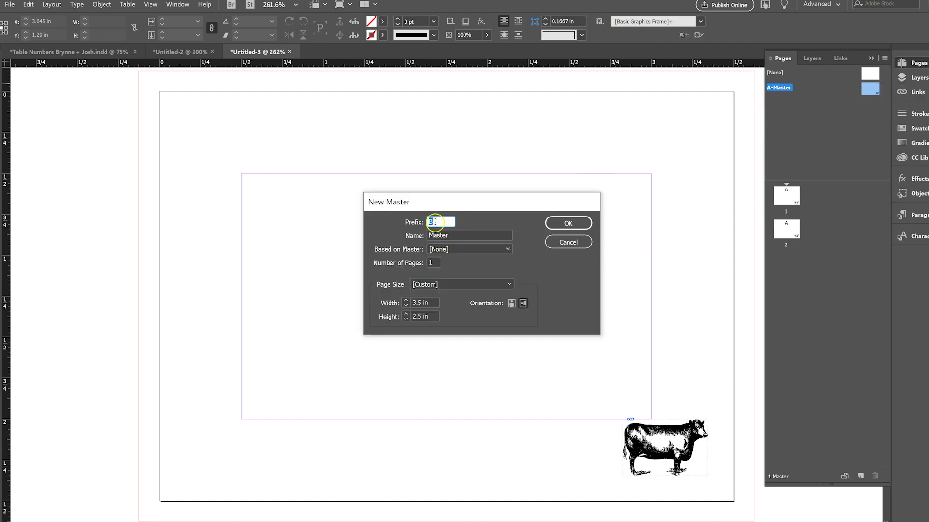
left_click(562, 223)
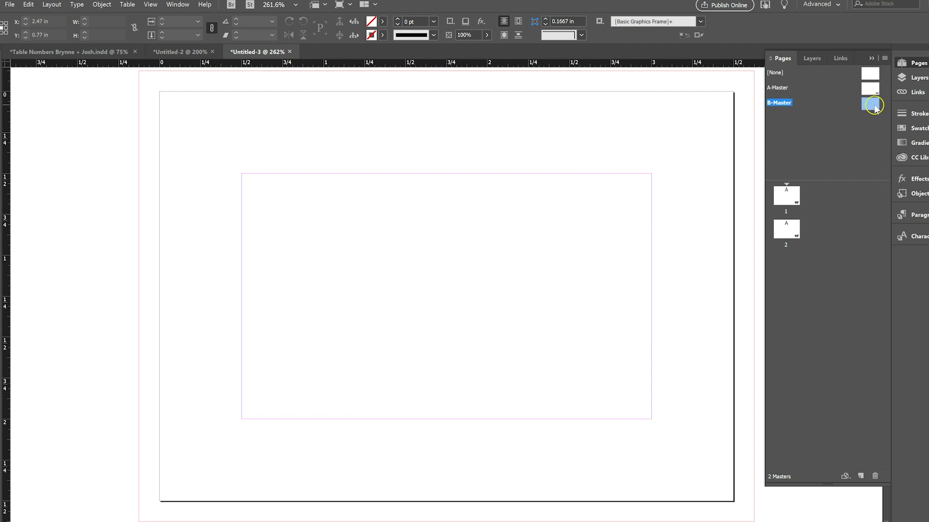
Place the Biyi Carrott graphic on B-Master and move it to the lower-right corner
left_click(9, 5)
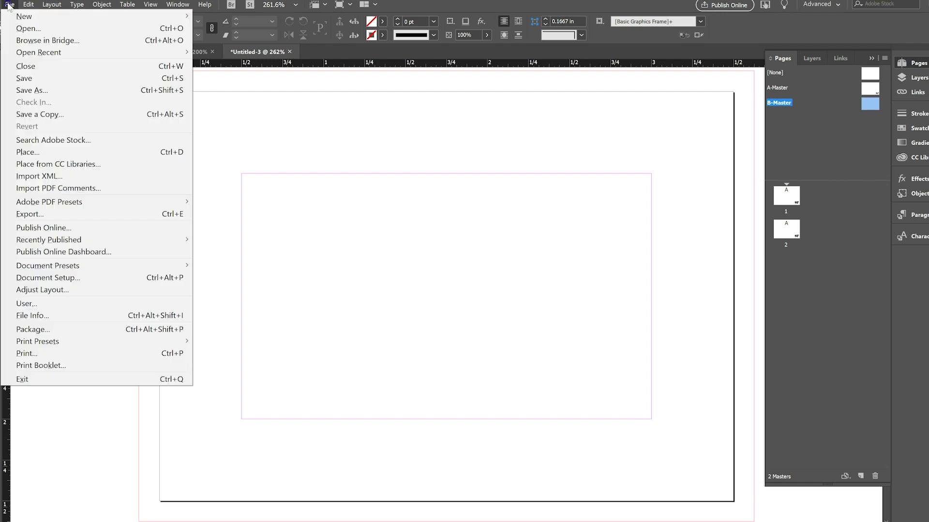
left_click(69, 152)
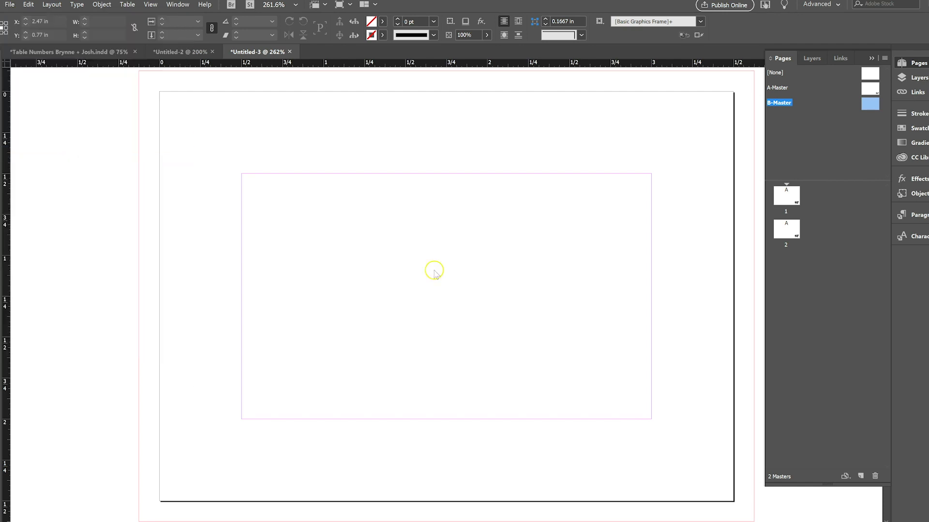
left_click(334, 140)
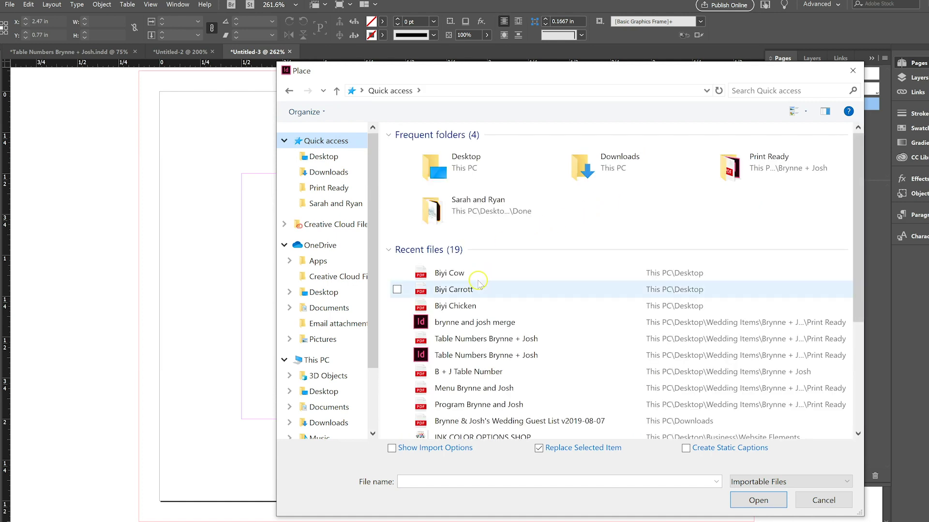
double_click(473, 289)
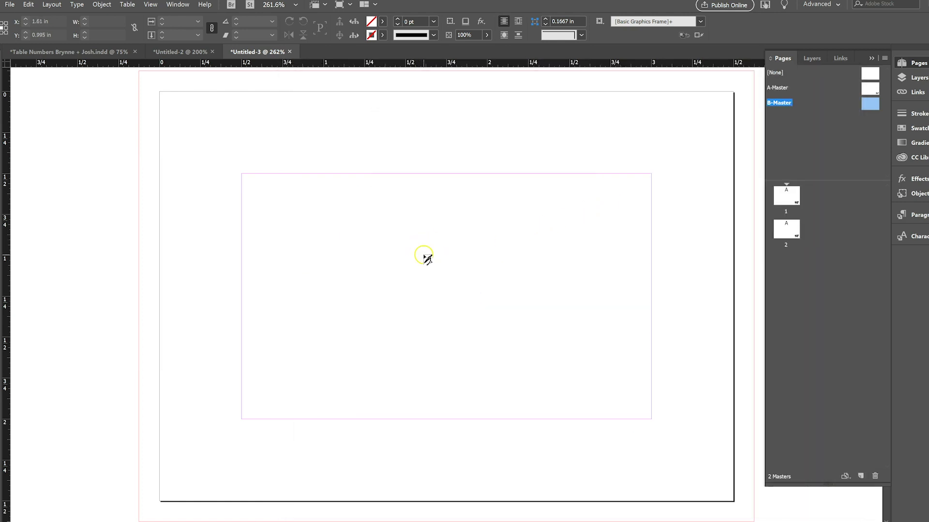
left_click(423, 253)
left_click(480, 282)
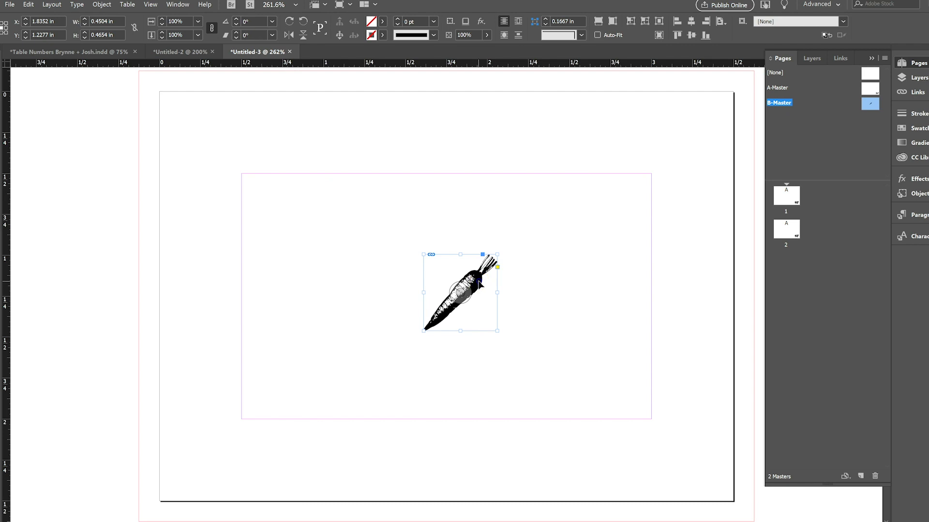
left_click_drag(480, 283, 694, 437)
left_click(695, 365)
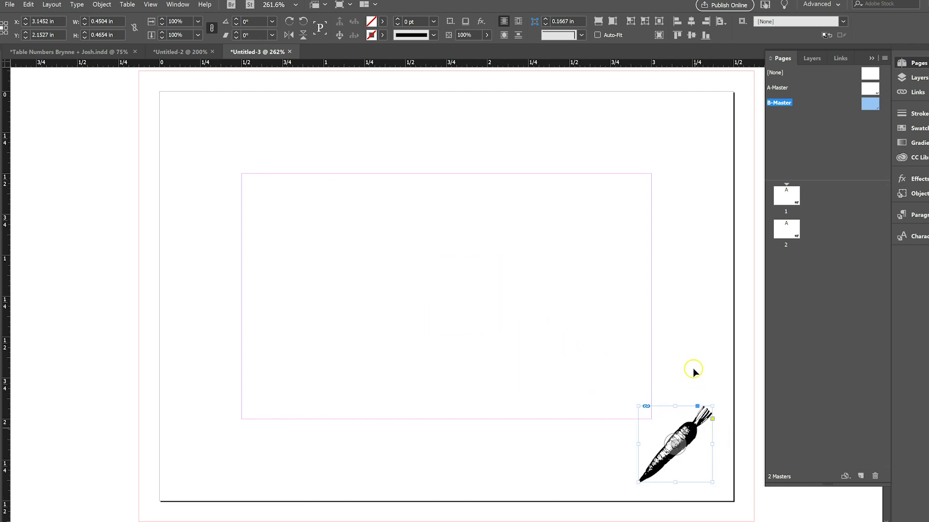
Create a new C-Master from the B-Master's page options
right_click(869, 105)
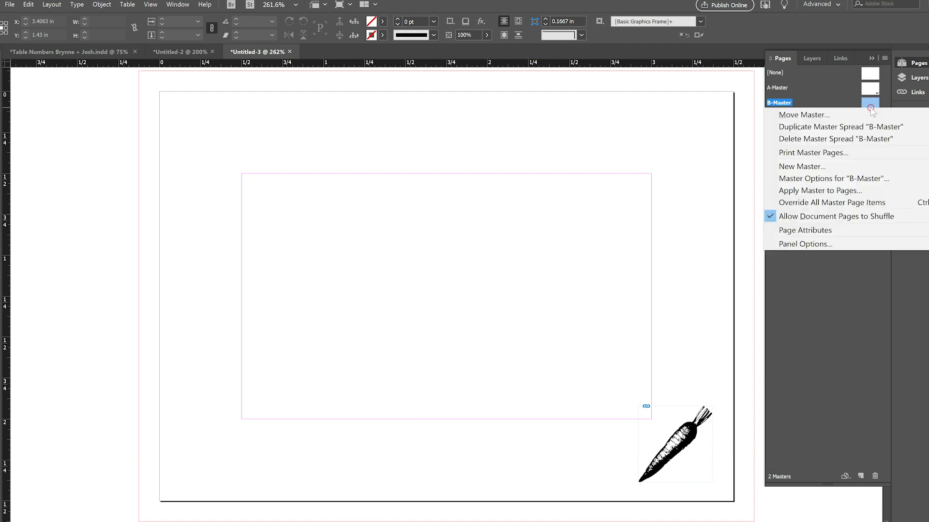
left_click(803, 166)
left_click(589, 223)
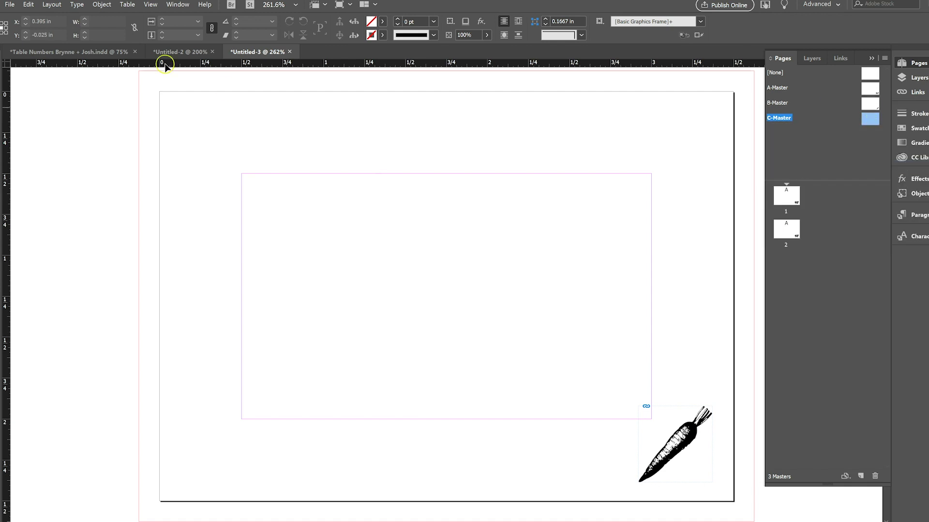
Place Biyi Chicken on C-Master in the lower-right corner, then view page 2
left_click(10, 4)
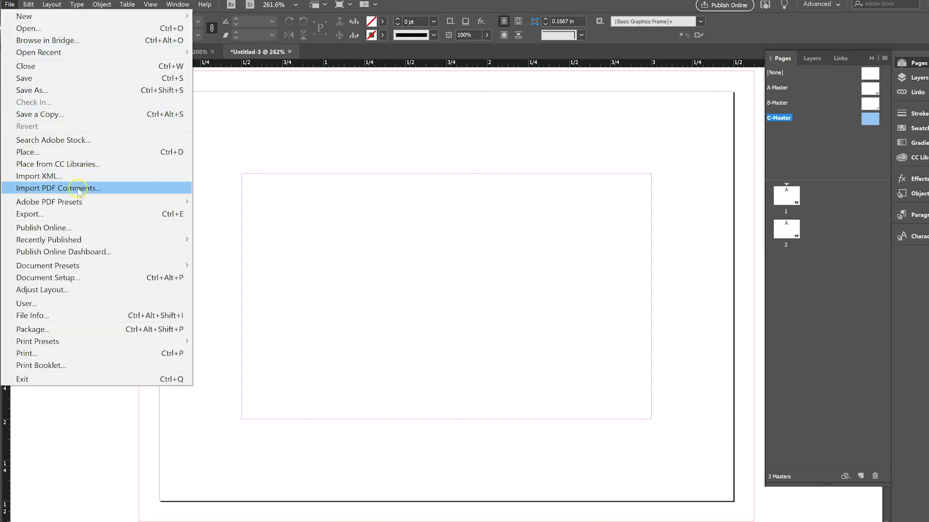
left_click(90, 154)
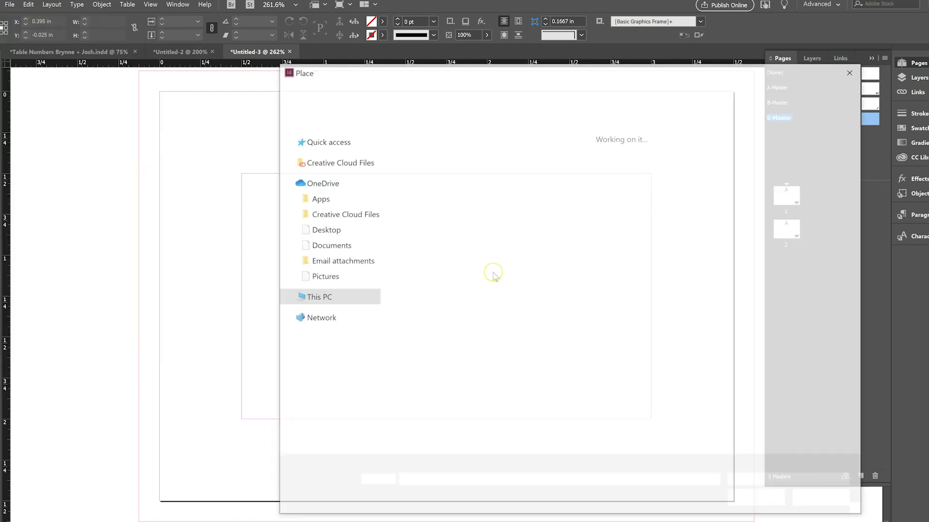
scroll(360, 154, "up", 3)
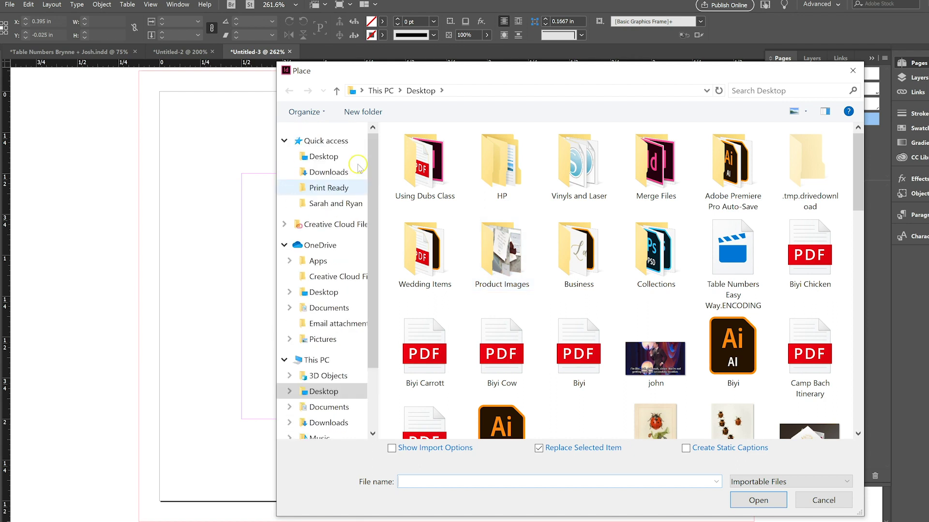
left_click(325, 141)
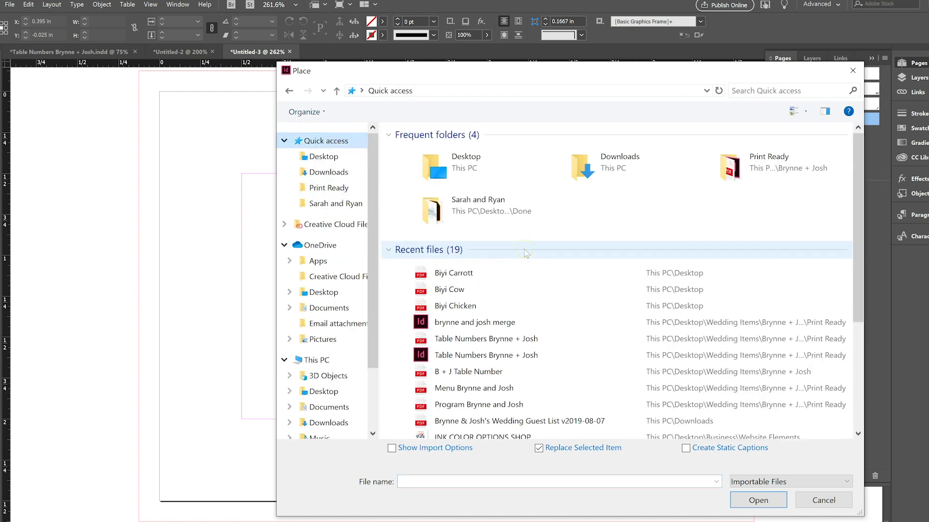
double_click(568, 310)
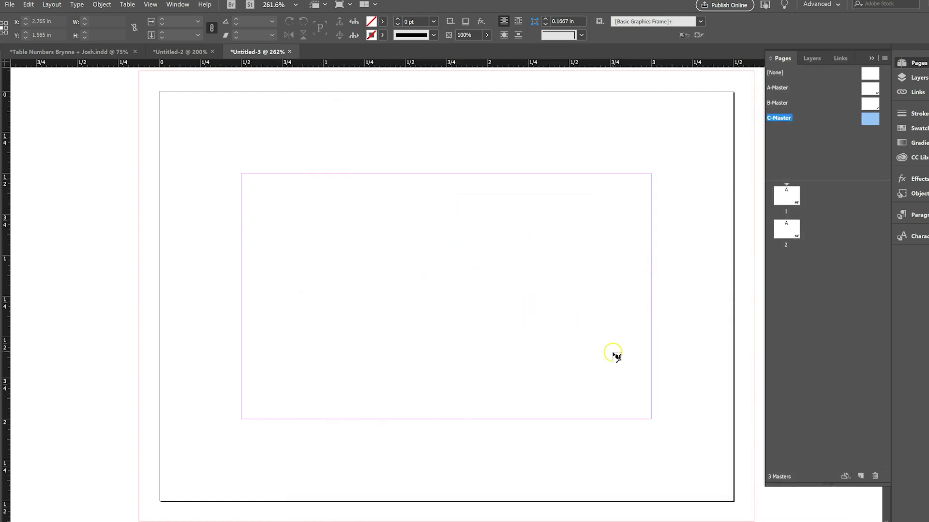
left_click(611, 365)
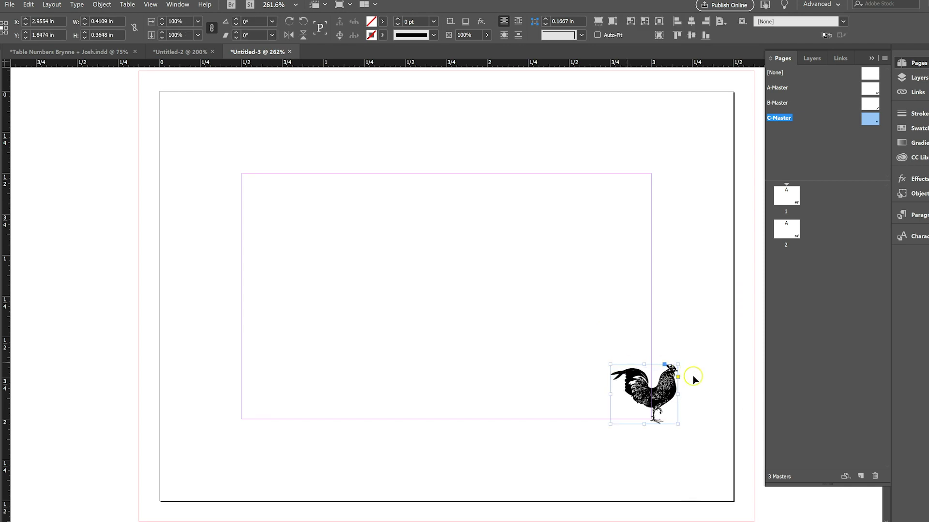
left_click_drag(666, 387, 693, 440)
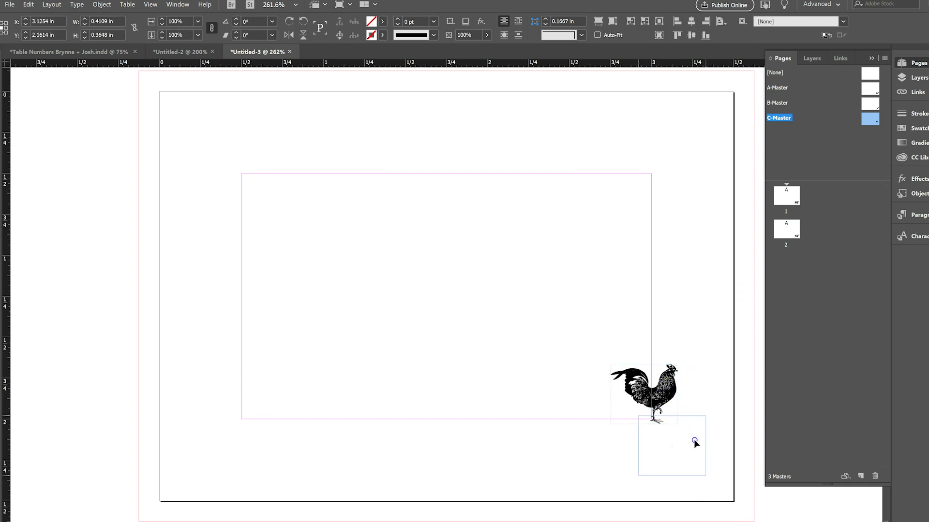
left_click(680, 314)
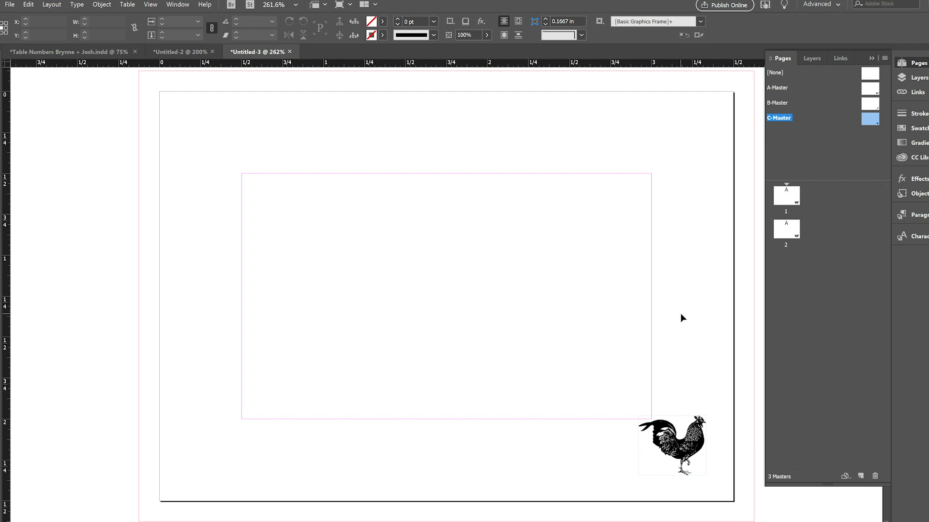
double_click(786, 229)
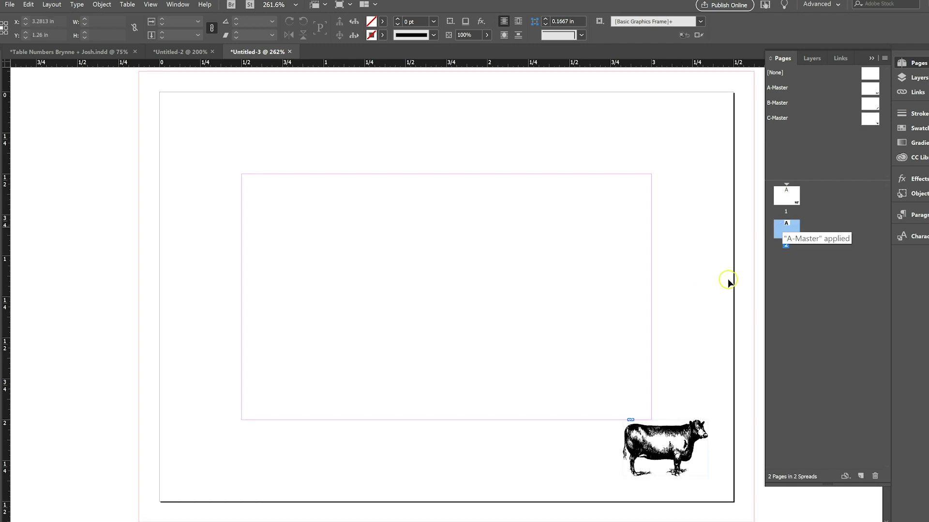
left_click(775, 202)
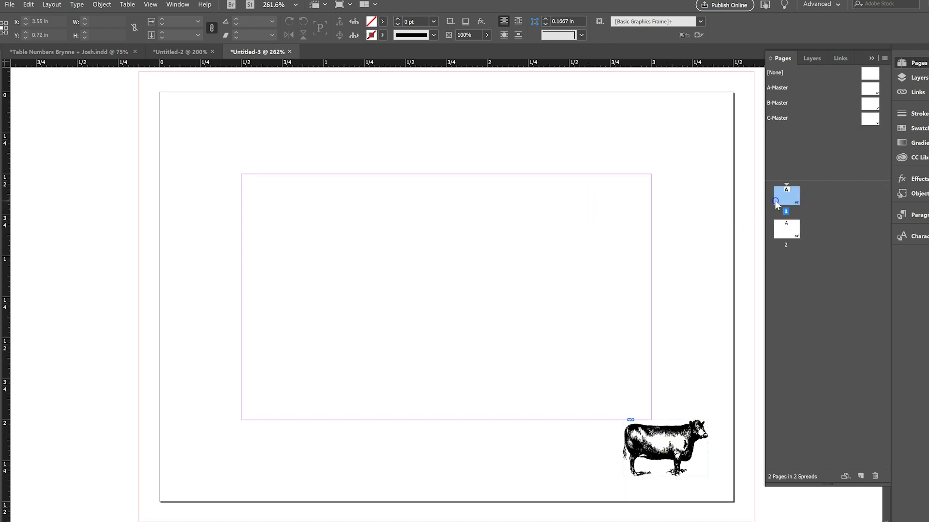
left_click_drag(775, 202, 782, 222)
left_click(785, 234)
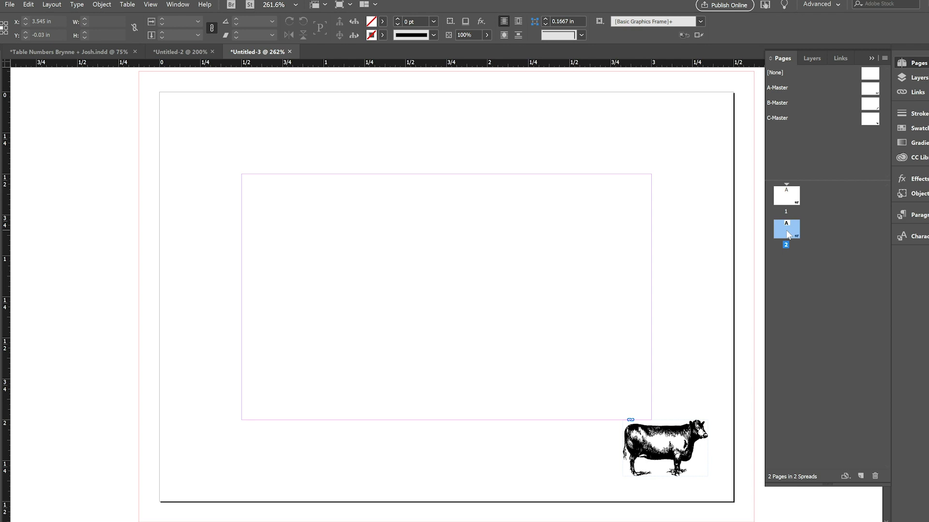
Insert 103 A-Master pages after page 2, for 105 pages total
right_click(790, 235)
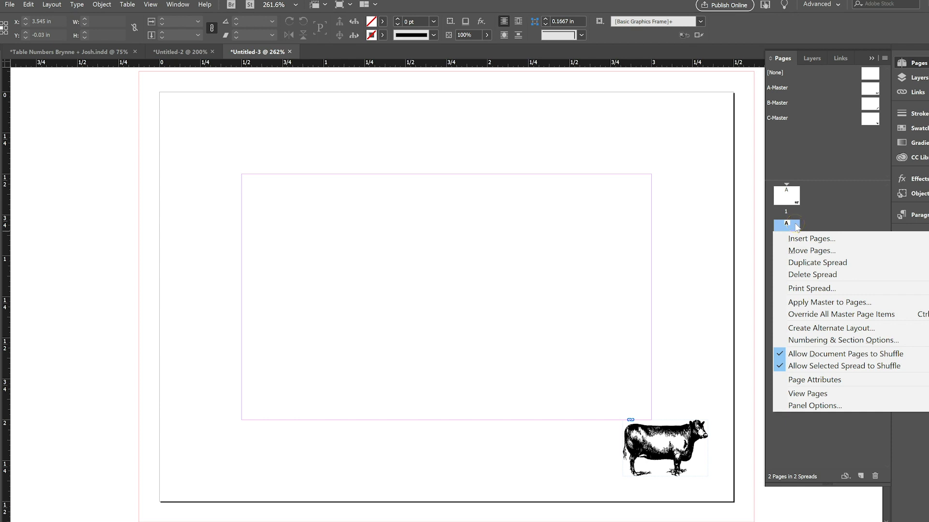
left_click(793, 238)
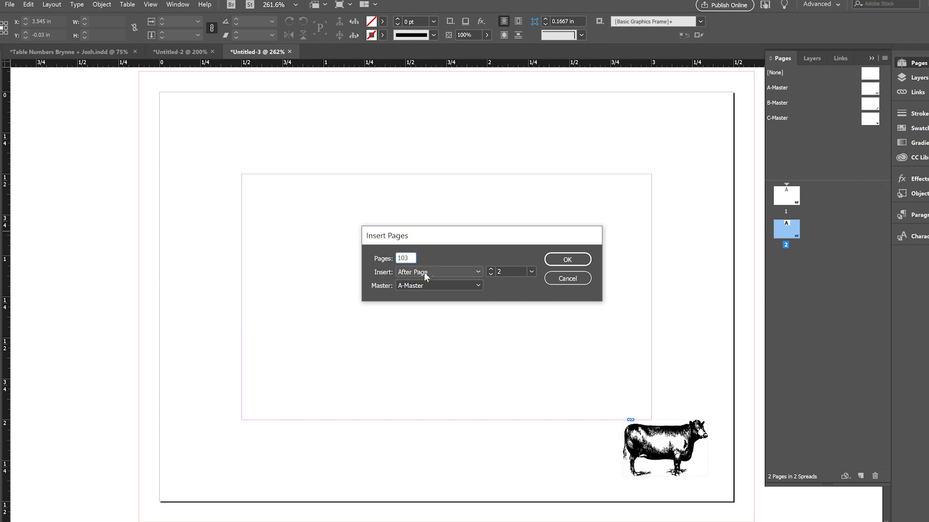
left_click(478, 272)
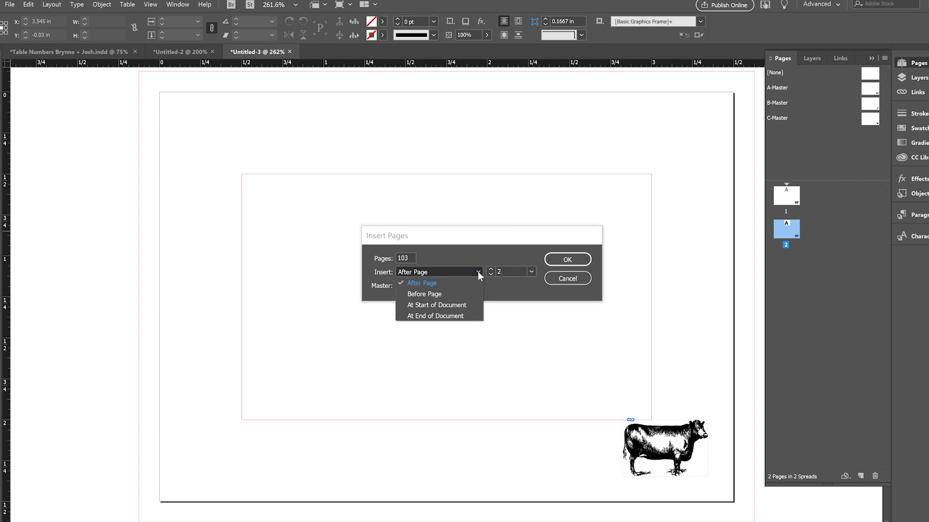
left_click(477, 271)
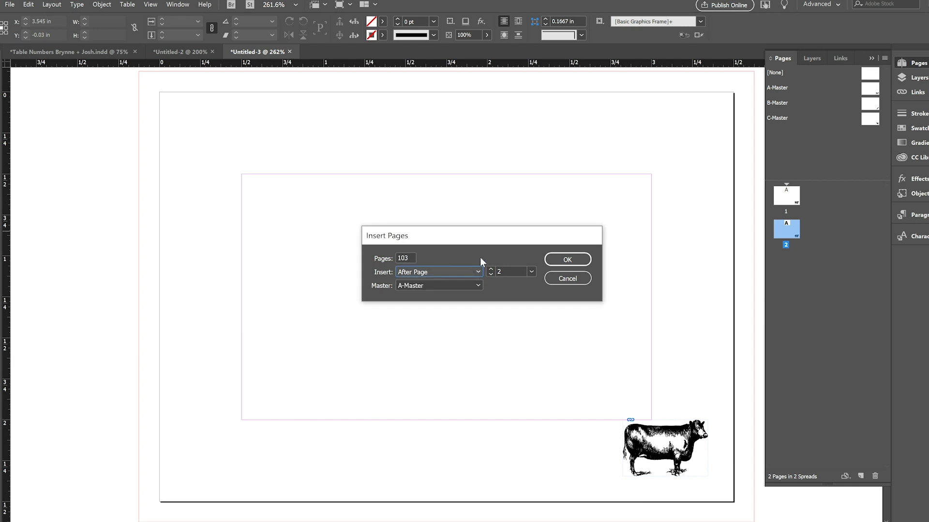
left_click(477, 285)
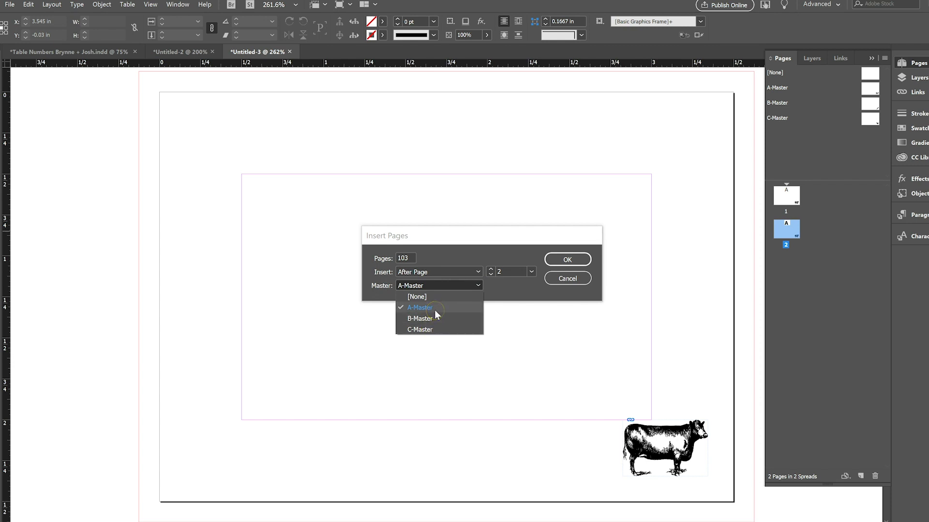
left_click(436, 310)
left_click(563, 259)
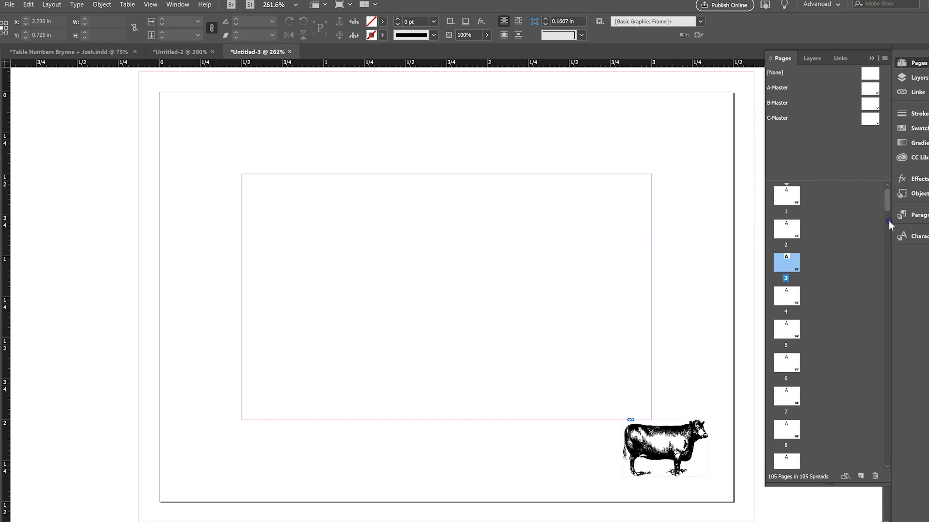
Insert 15 B-Master pages after page 105, for 120 pages total
scroll(885, 333, "down", 15)
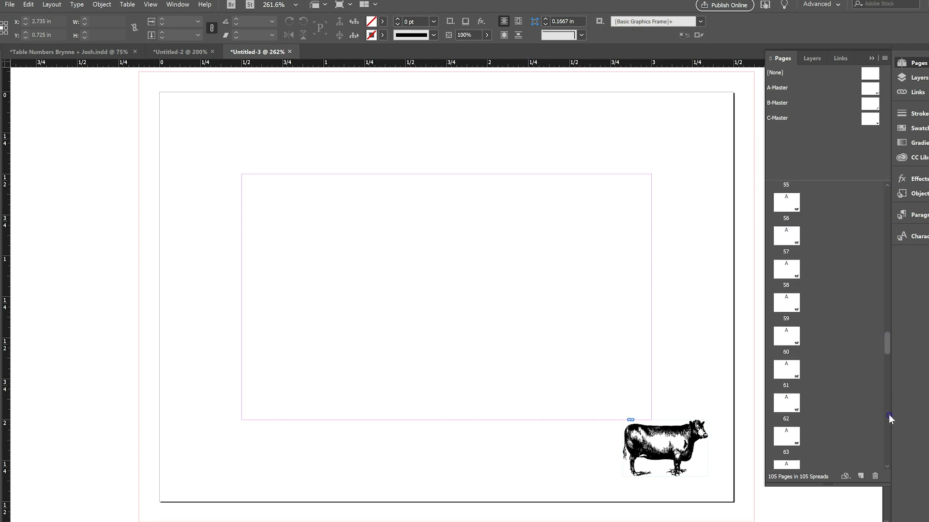
left_click_drag(889, 417, 890, 459)
left_click(800, 438)
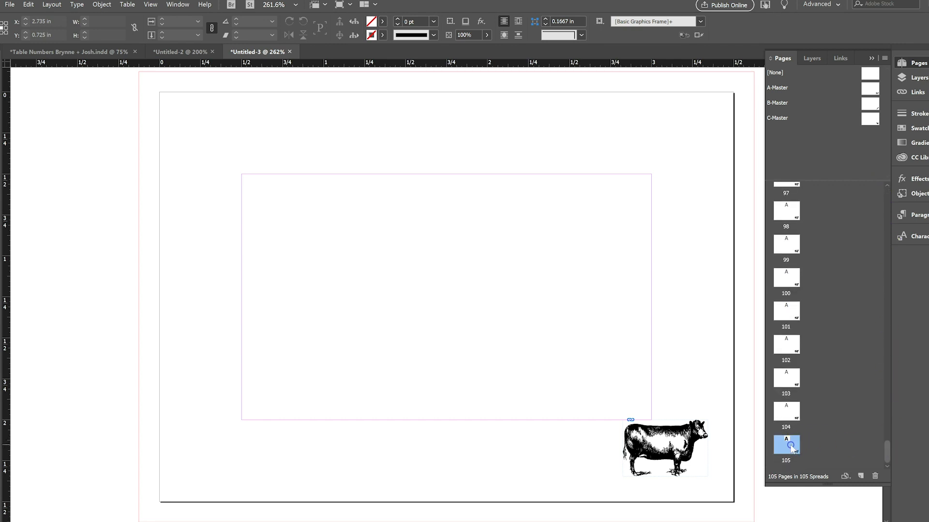
left_click(790, 407)
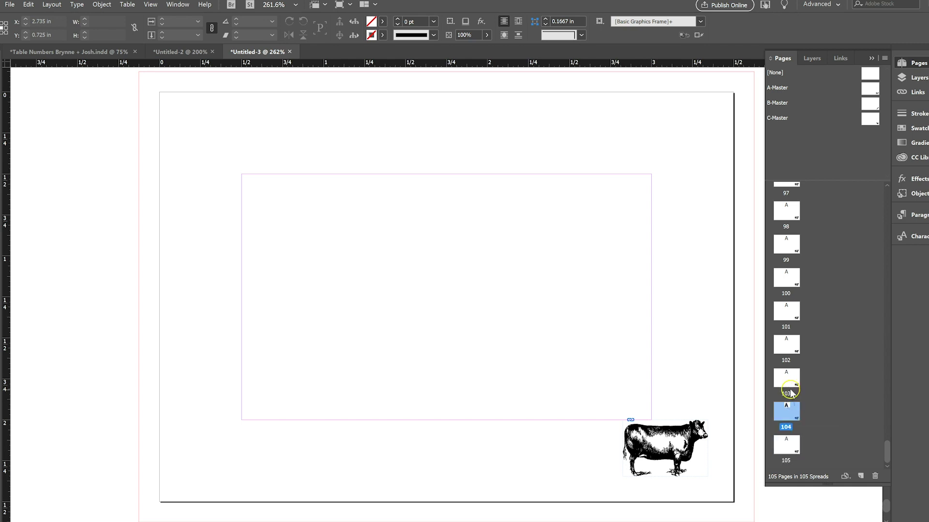
left_click(790, 386)
left_click(791, 341)
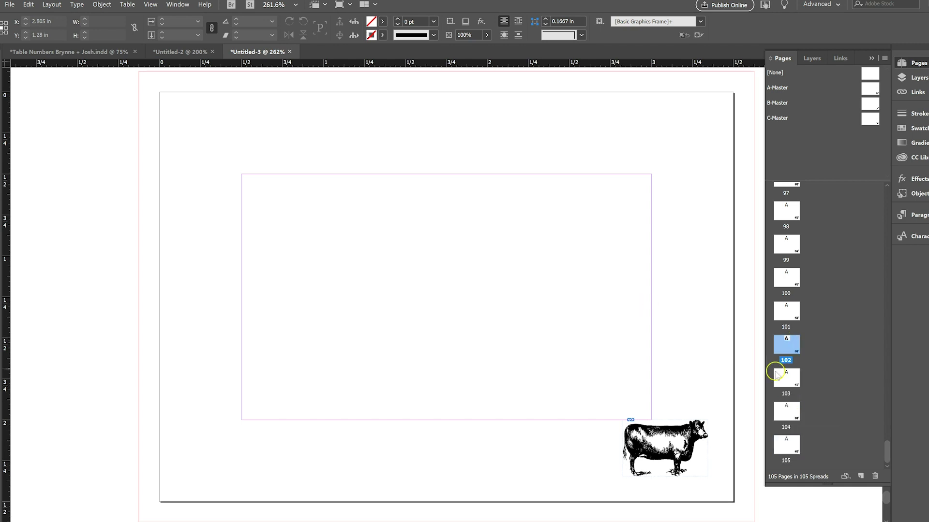
left_click(789, 454)
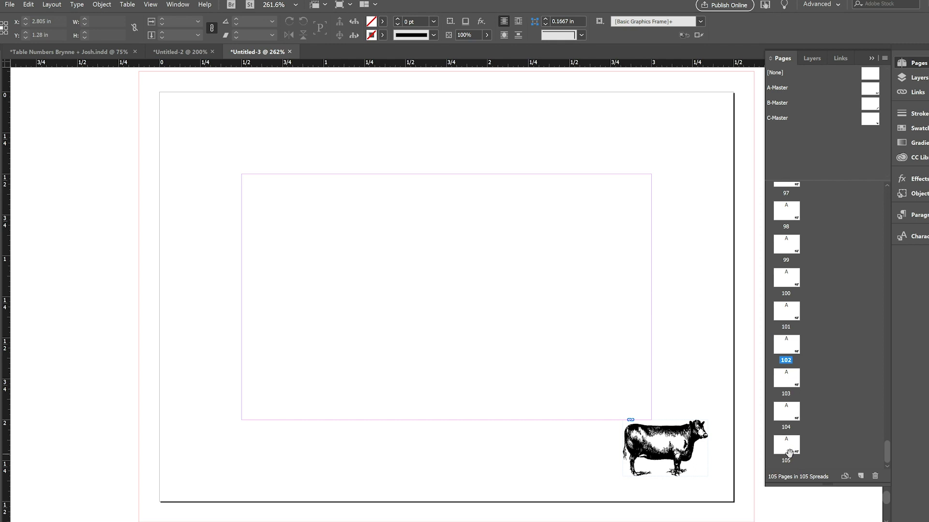
right_click(791, 455)
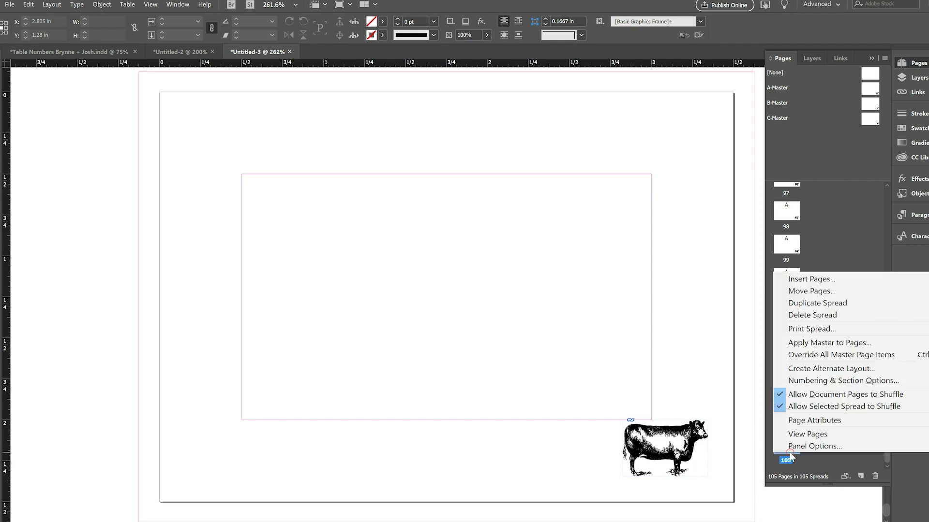
left_click(836, 277)
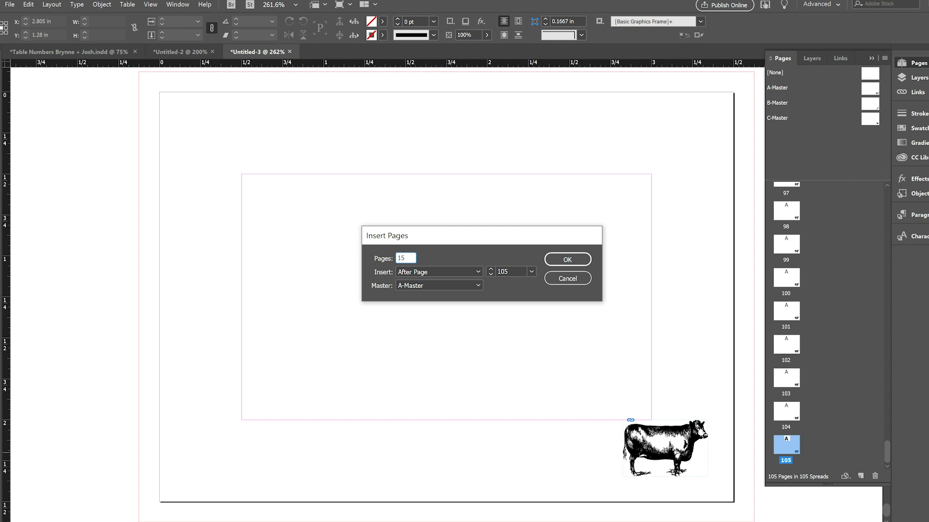
left_click(476, 285)
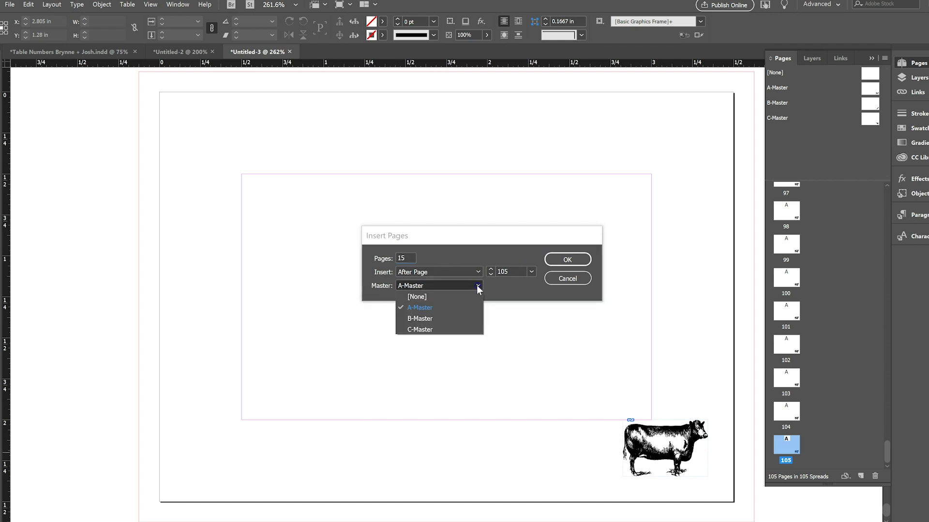
left_click(419, 319)
left_click(569, 259)
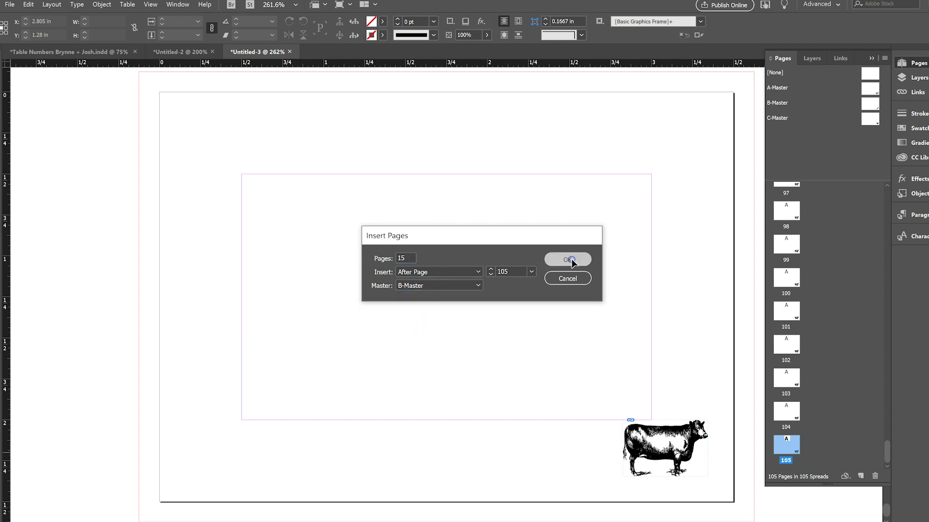
Check pages 105–108 to confirm the cow-to-carrot switch at page 106
scroll(808, 353, "down", 1)
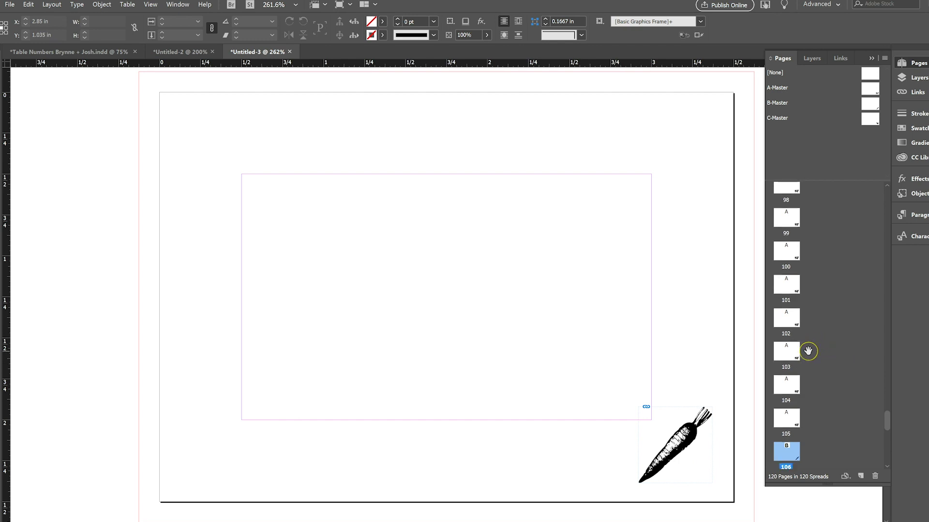
scroll(808, 350, "down", 1)
double_click(784, 393)
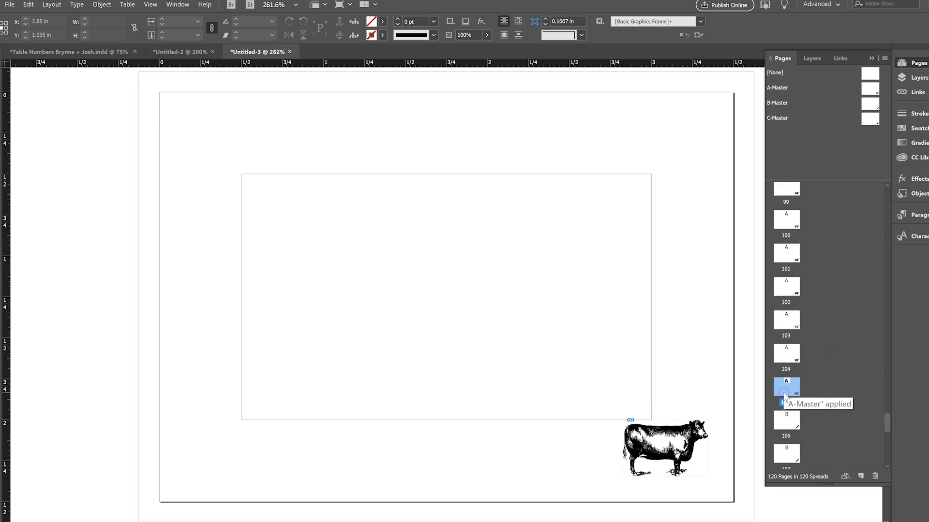
double_click(785, 423)
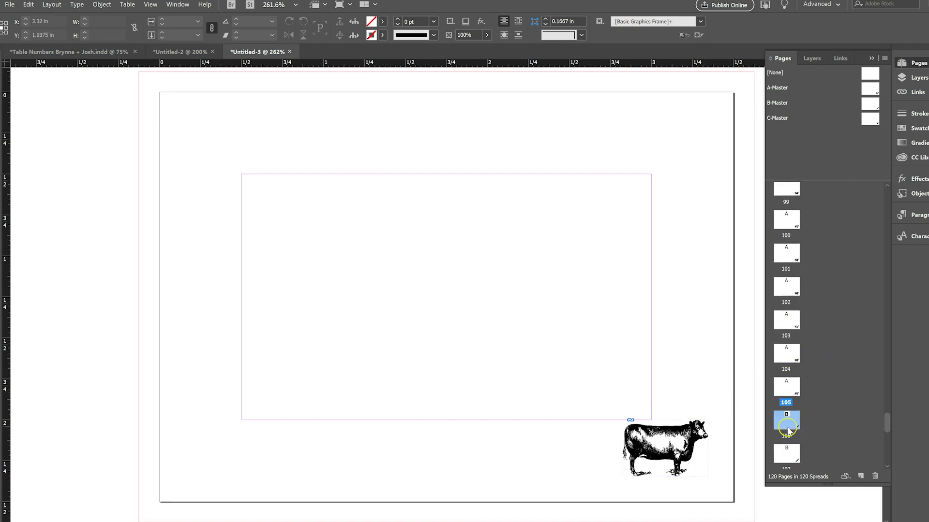
scroll(841, 370, "down", 2)
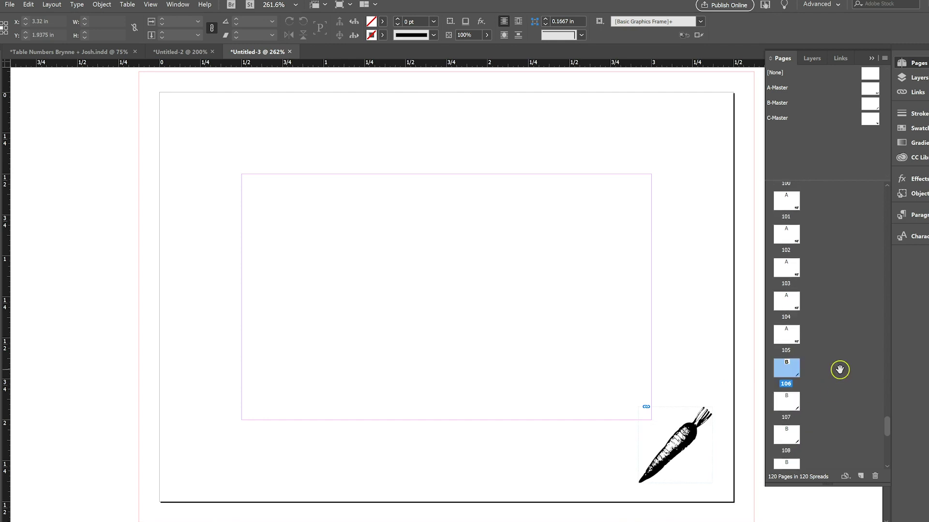
double_click(787, 411)
double_click(786, 438)
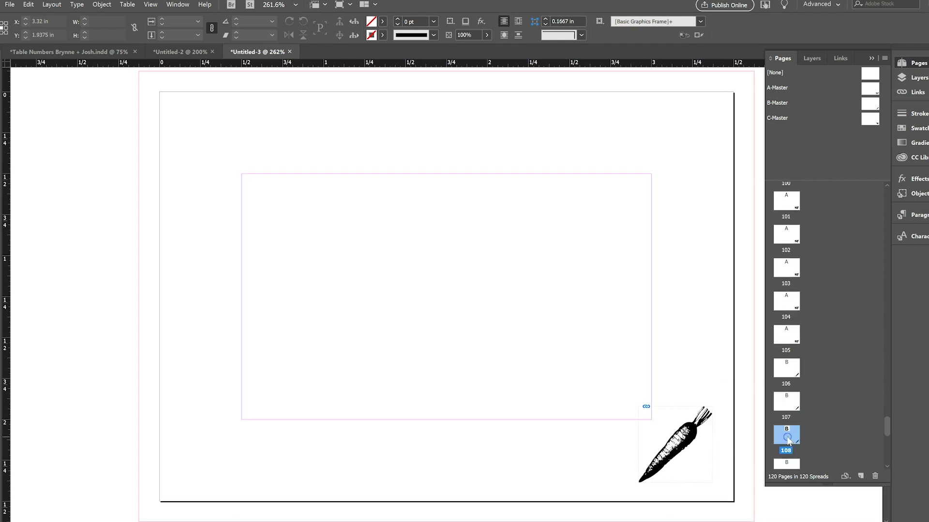
left_click_drag(888, 425, 893, 476)
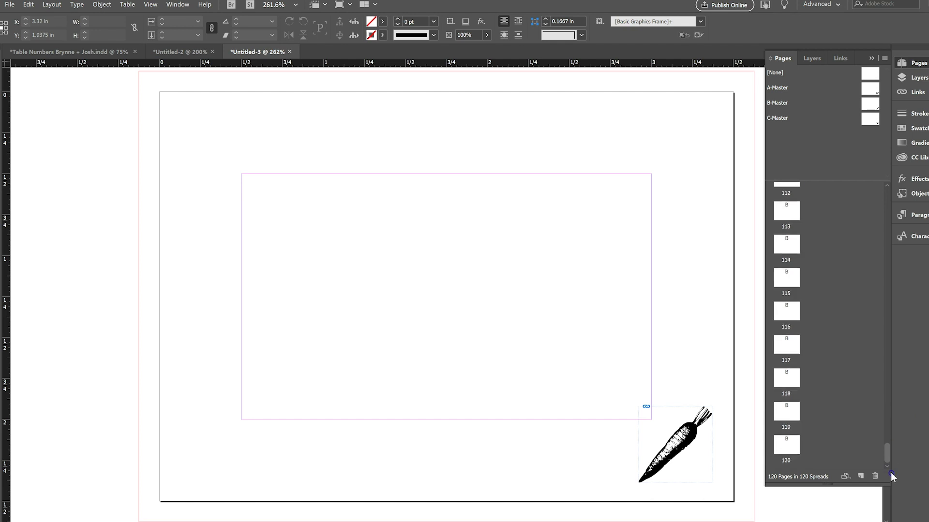
Insert 65 C-Master rooster pages after page 120
left_click(798, 453)
right_click(798, 454)
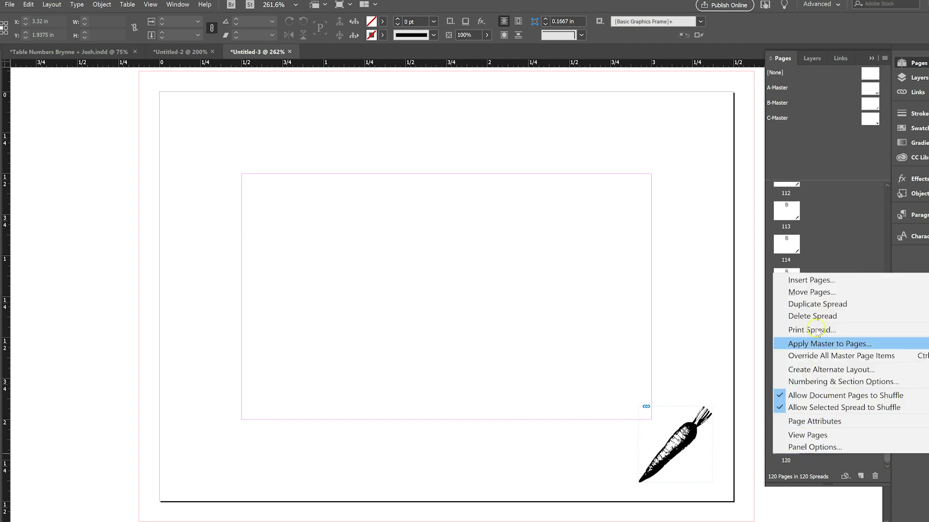
left_click(809, 280)
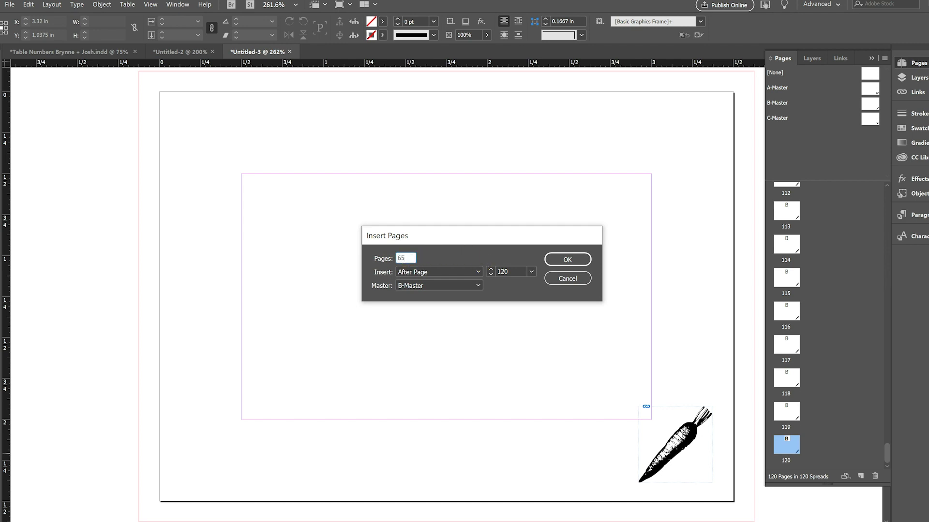
left_click(475, 287)
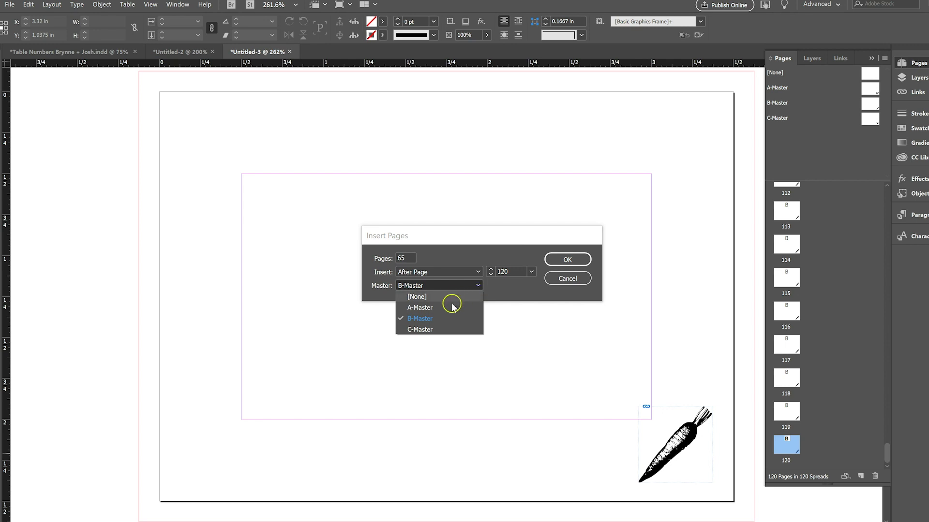
left_click(440, 329)
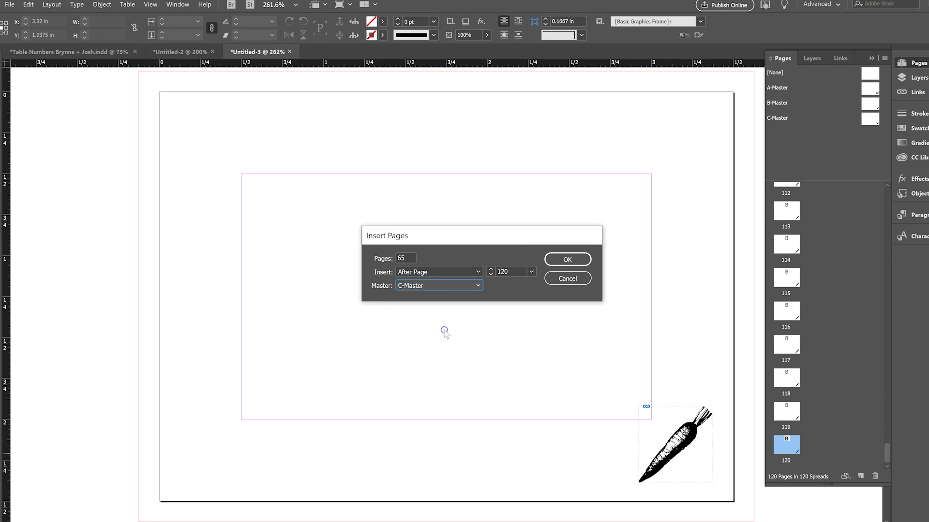
left_click(567, 261)
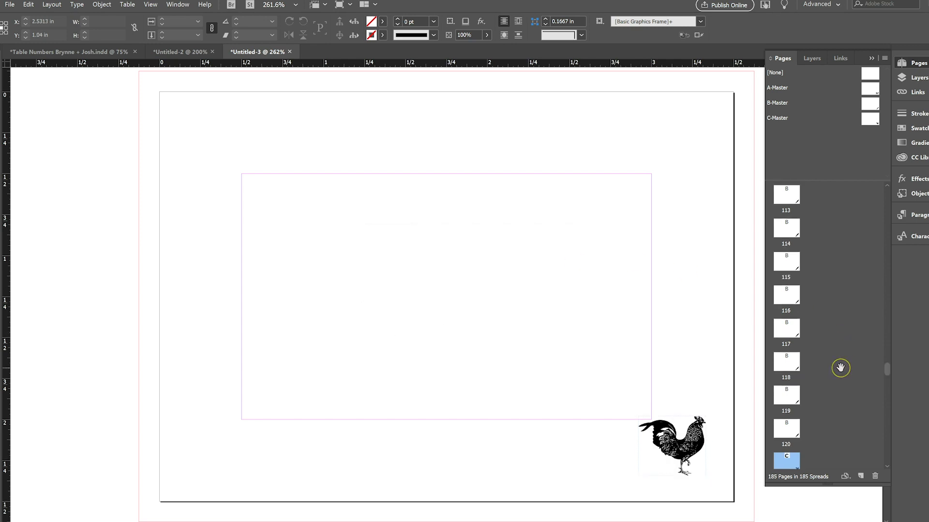
Check pages 120–123 and last page 185 to confirm the rooster pages
scroll(841, 368, "down", 3)
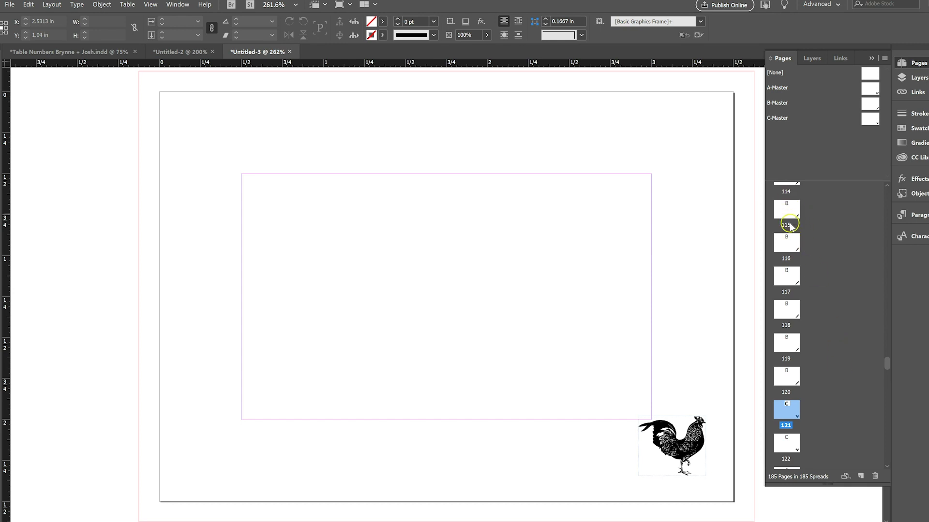
double_click(786, 376)
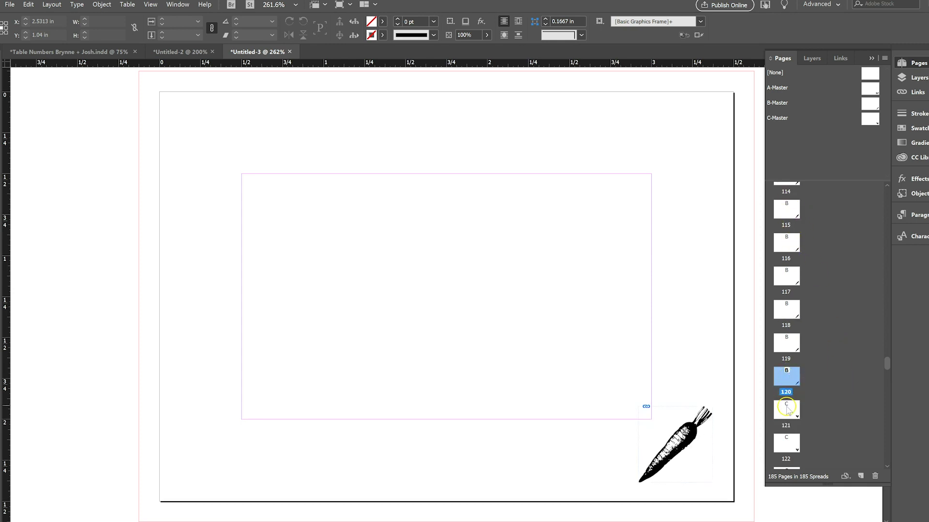
double_click(786, 409)
double_click(788, 442)
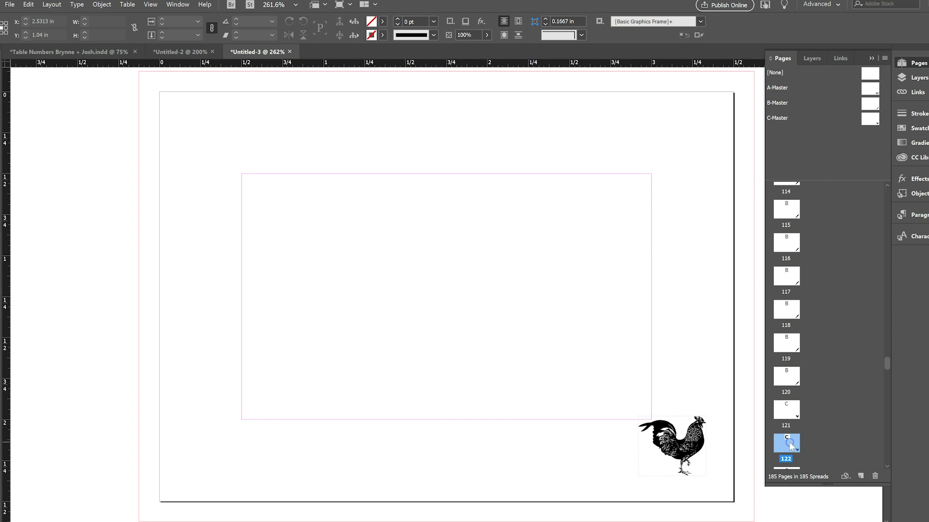
scroll(850, 375, "down", 3)
left_click(790, 373)
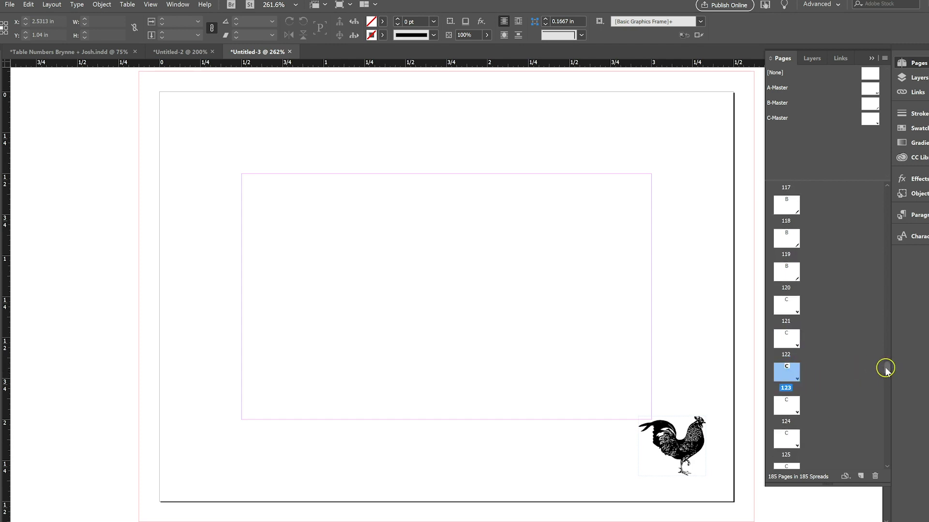
left_click_drag(885, 394, 891, 476)
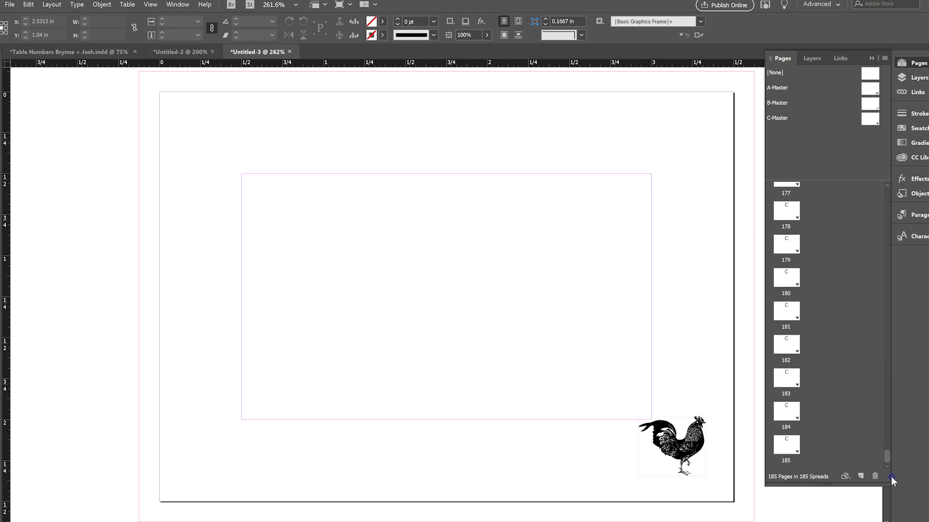
double_click(786, 444)
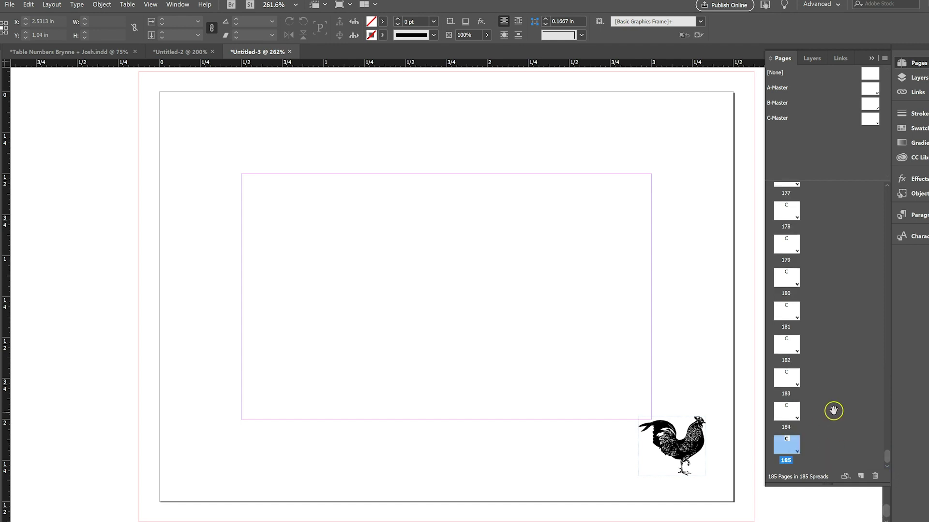
left_click(886, 457)
left_click_drag(885, 456, 887, 181)
Save the place-card document as an InDesign file named 'Biyi'
left_click(368, 261)
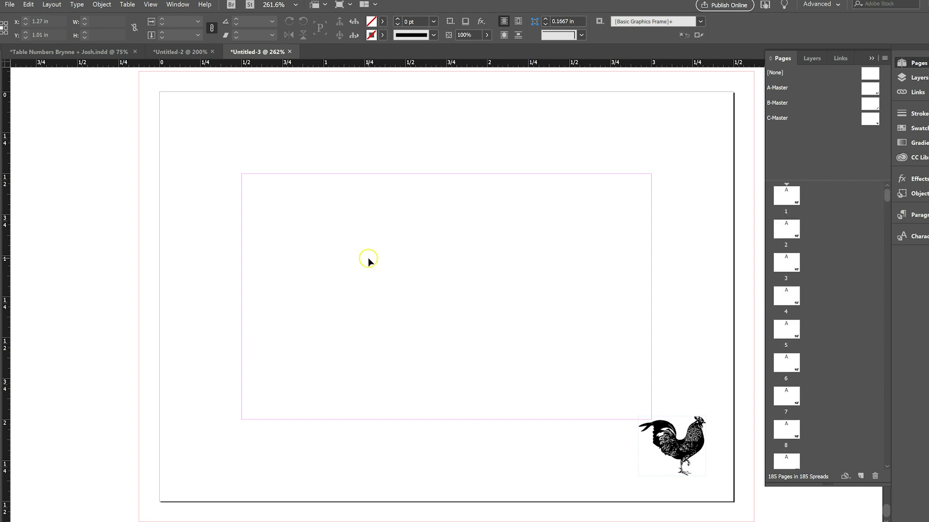
key("ctrl+s")
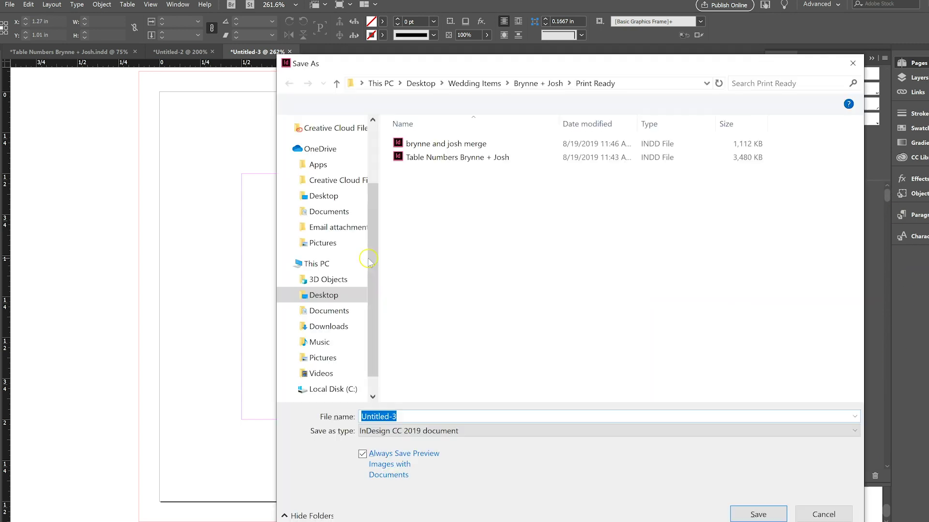
type("Biyi Escorts")
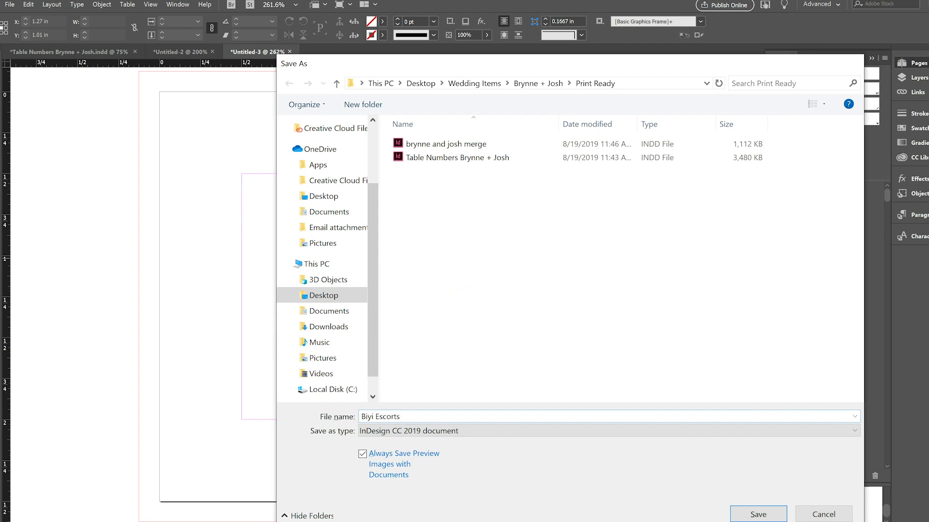
key("Return")
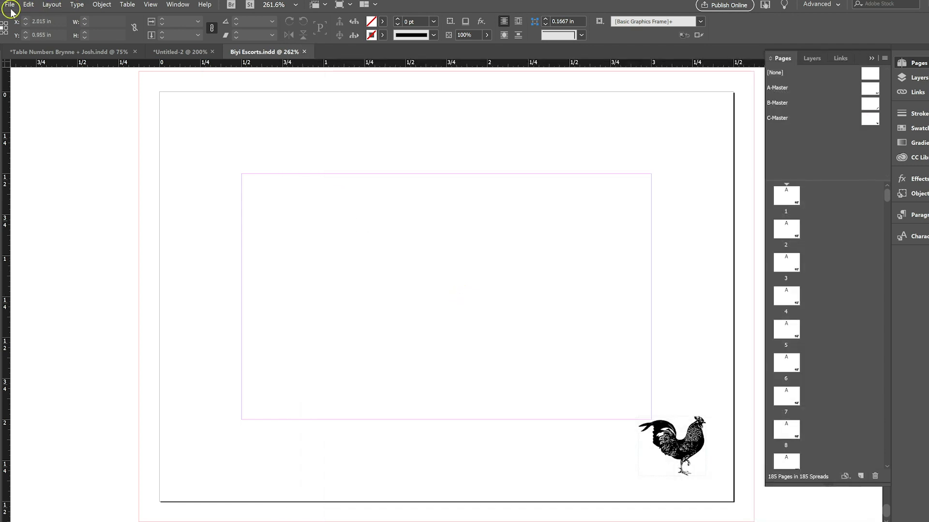
Export all 185 pages to 'Biyi Escorts.pdf' using Adobe PDF (Print)
left_click(10, 5)
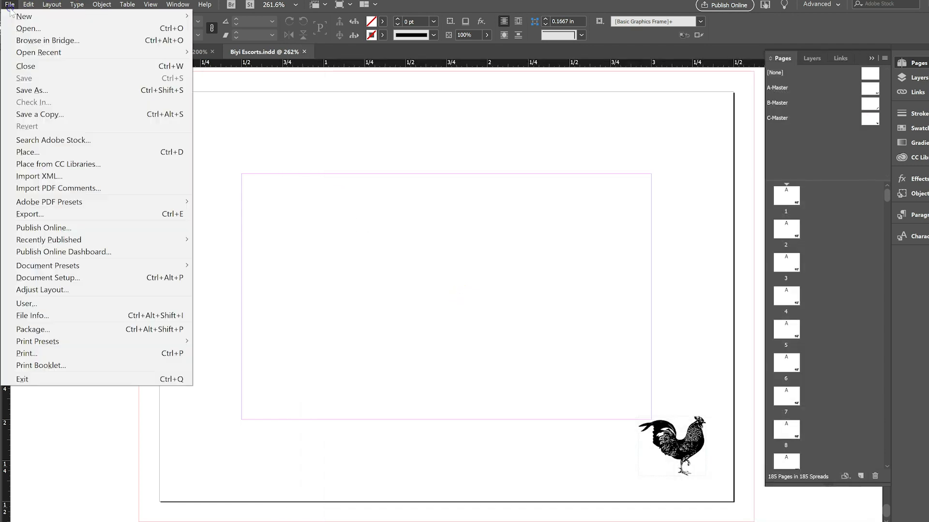
left_click(152, 213)
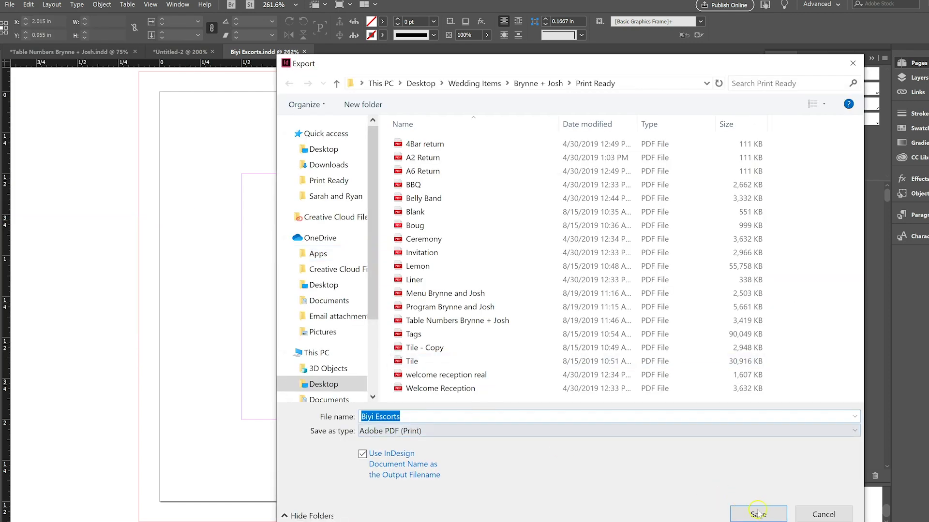
left_click(757, 514)
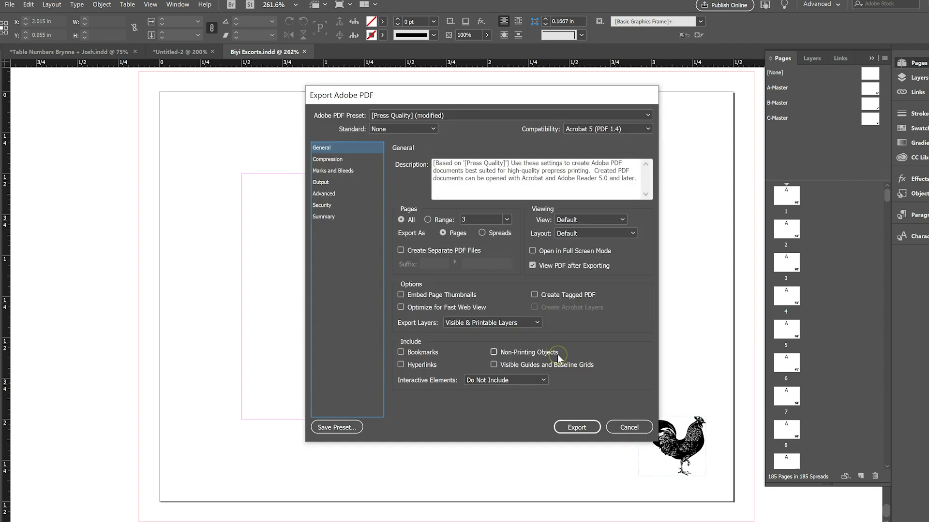
left_click(402, 220)
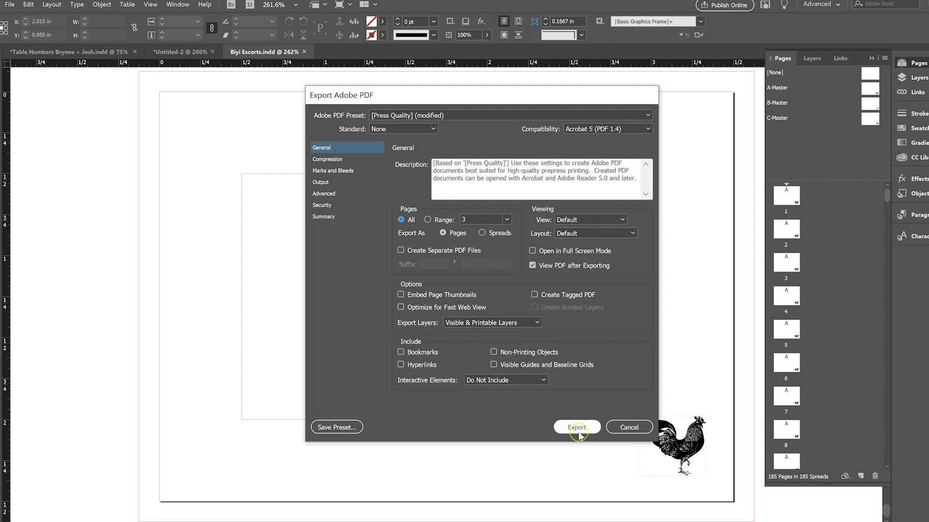
left_click(577, 428)
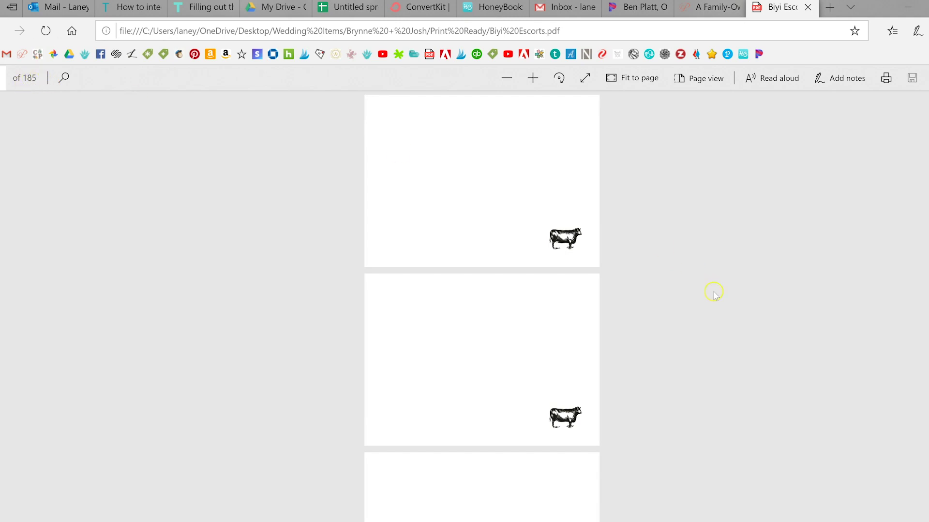
scroll(714, 295, "down", 10)
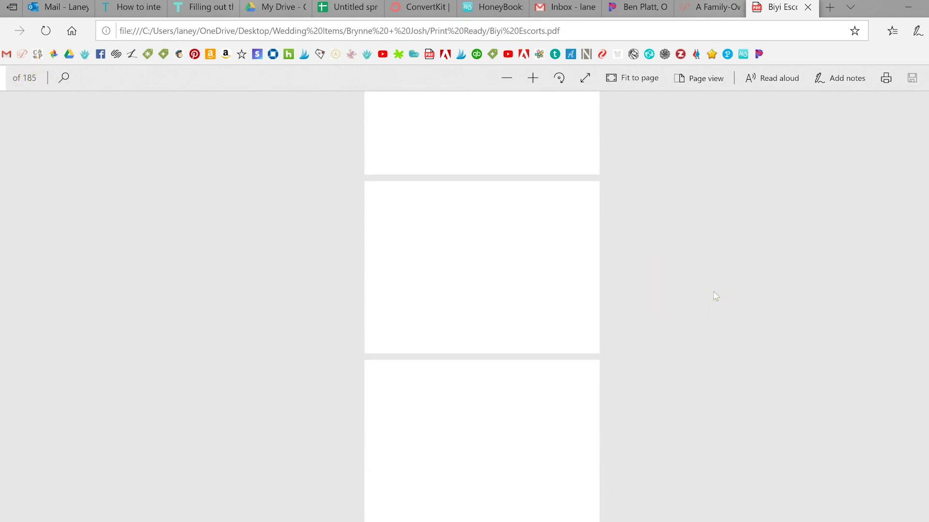
scroll(714, 296, "down", 5)
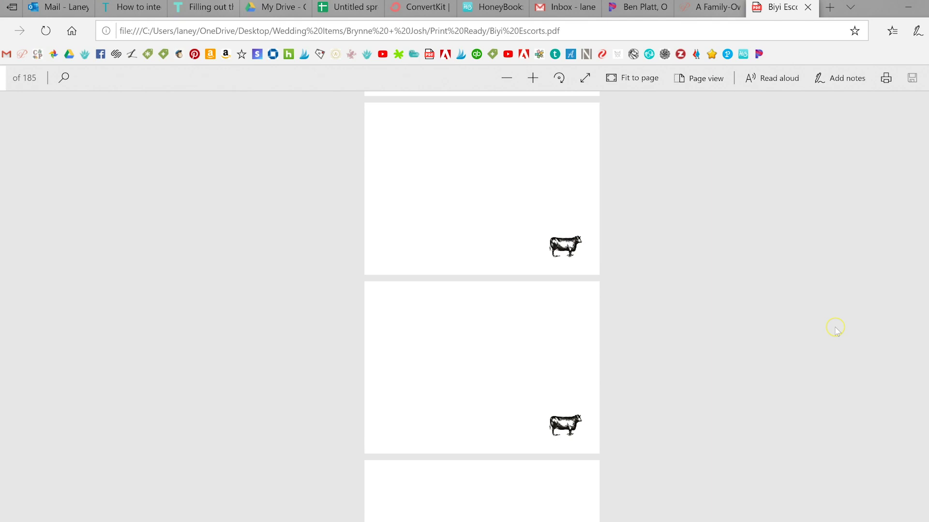
scroll(835, 329, "down", 5)
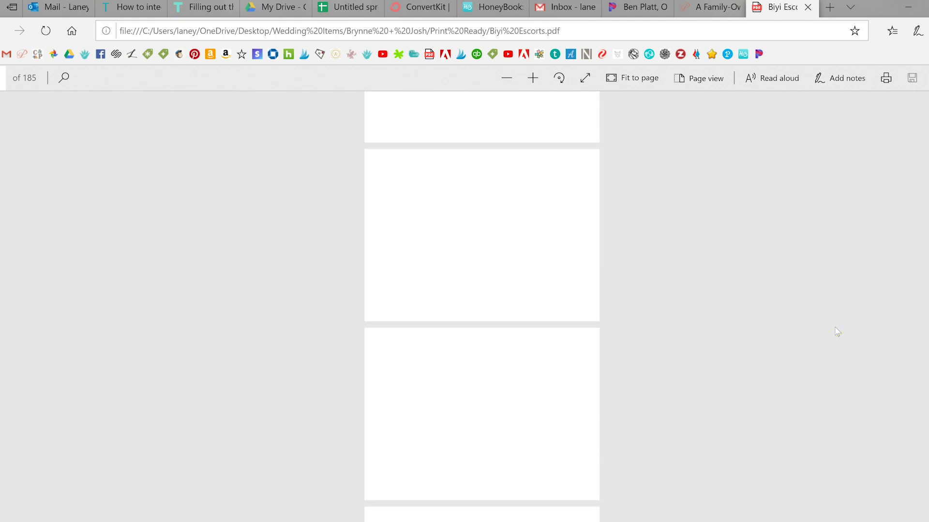
scroll(836, 332, "down", 5)
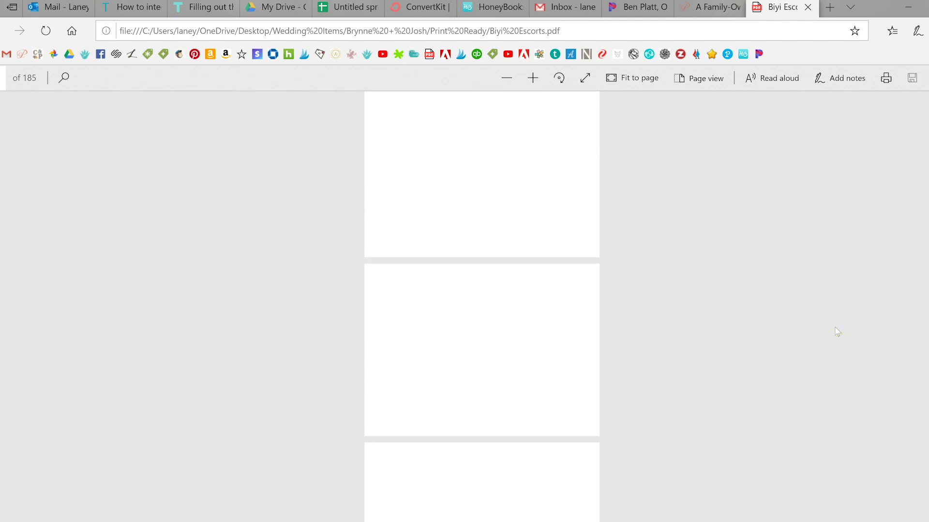
scroll(837, 331, "down", 5)
scroll(775, 394, "down", 5)
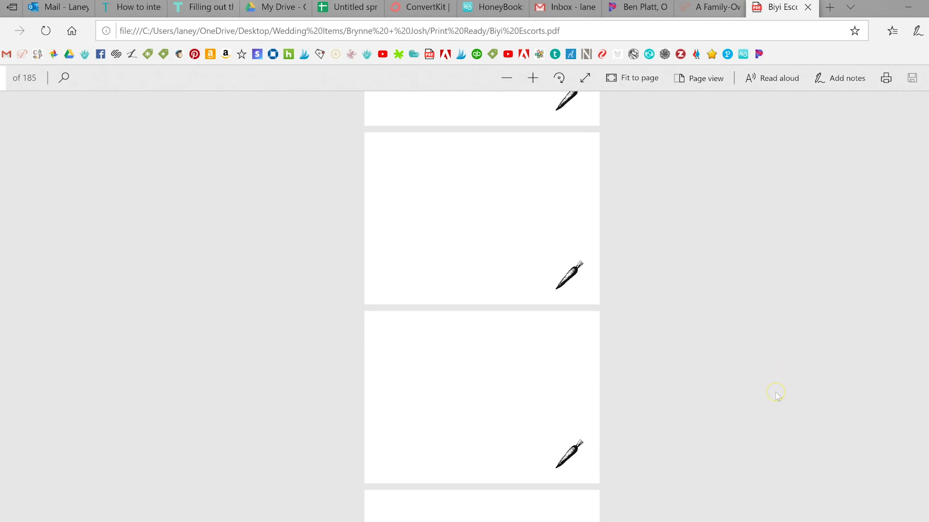
scroll(778, 396, "down", 5)
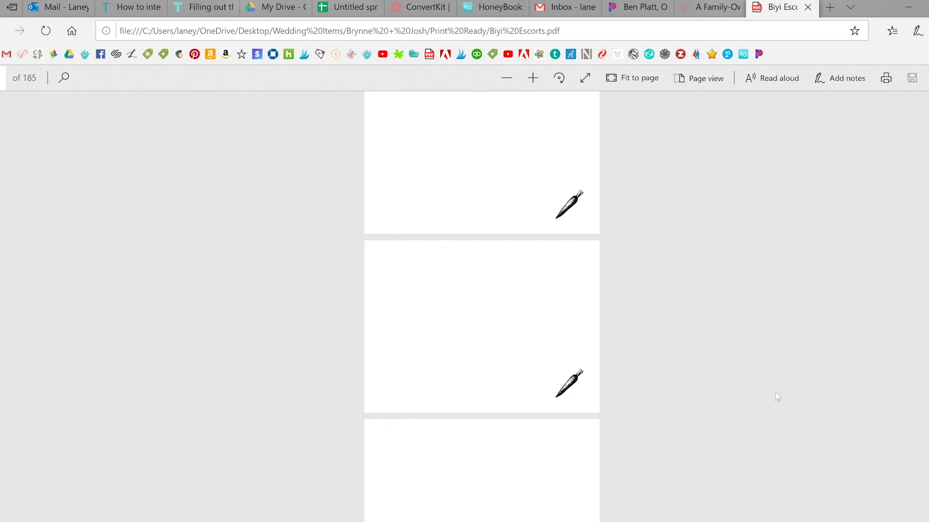
scroll(777, 397, "down", 3)
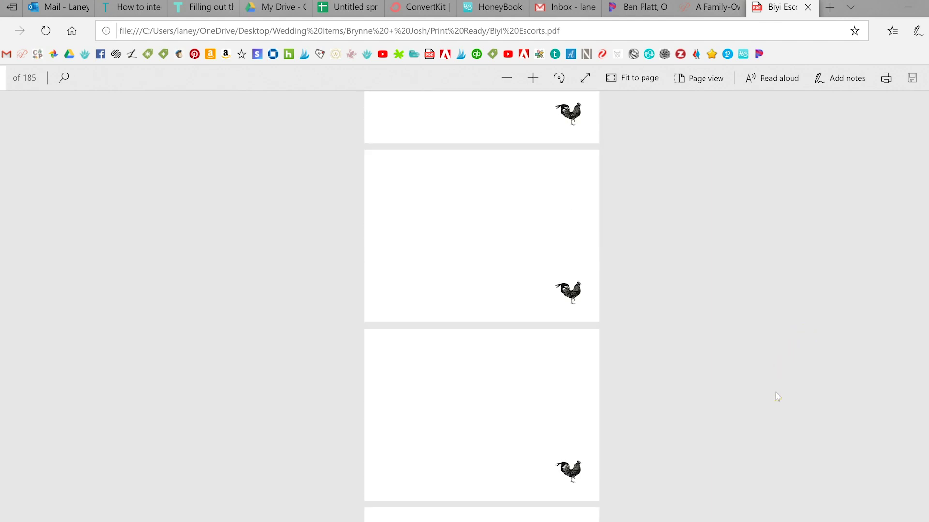
scroll(777, 396, "down", 2)
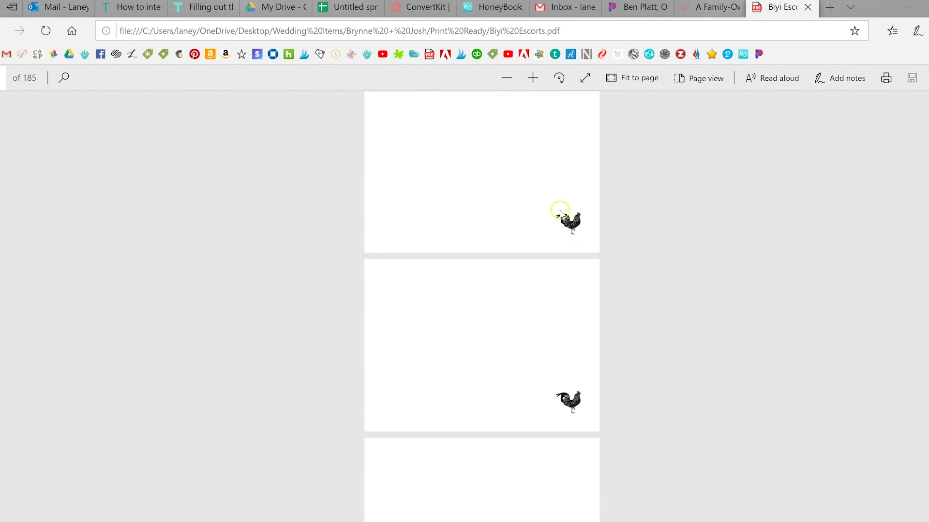
scroll(552, 257, "down", 5)
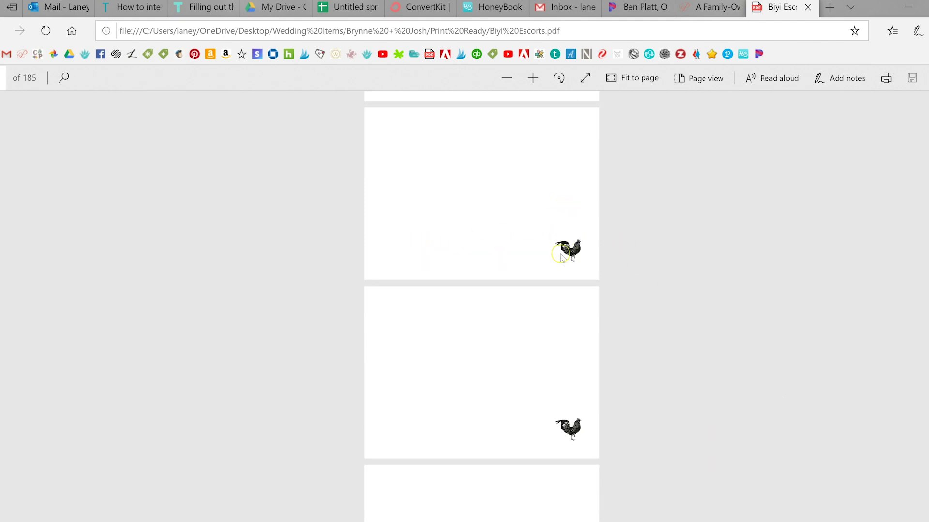
scroll(563, 257, "down", 5)
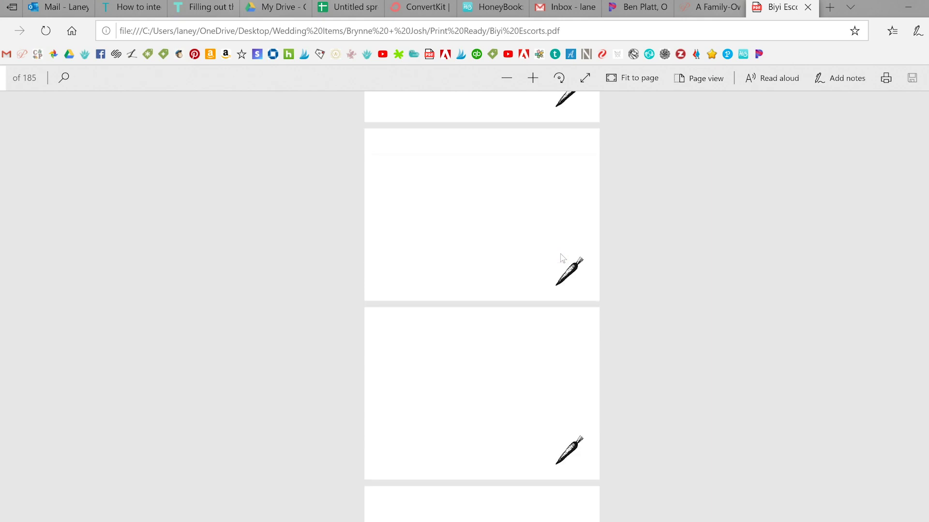